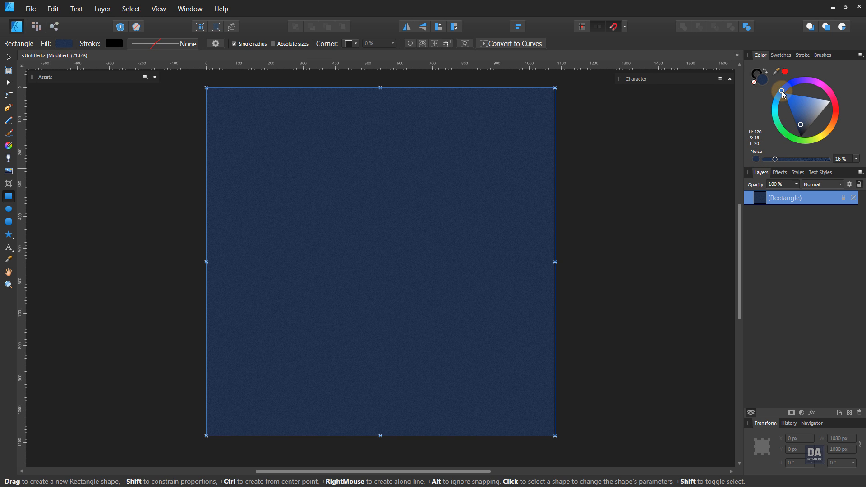
# Recolour the background rectangle to dark purple (H 258, S 32, L 23) with 33% noise
pyautogui.moveTo(781, 91); pyautogui.dragTo(799, 82)
pyautogui.moveTo(796, 121); pyautogui.dragTo(794, 118)
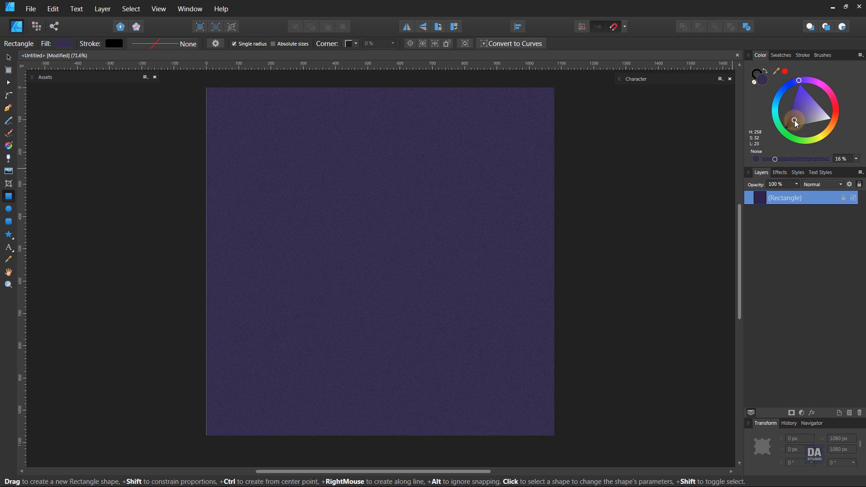
pyautogui.moveTo(794, 120); pyautogui.dragTo(794, 120)
pyautogui.click(785, 179)
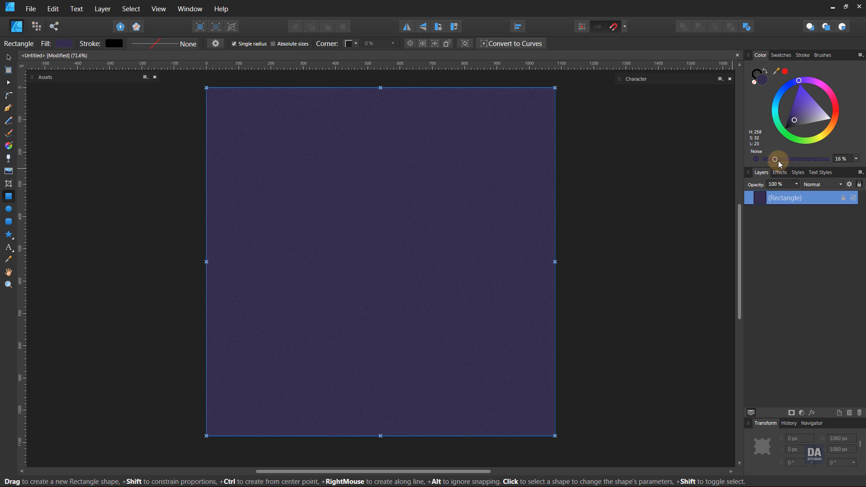
pyautogui.moveTo(778, 162); pyautogui.dragTo(785, 161)
pyautogui.click(692, 195)
pyautogui.click(384, 174)
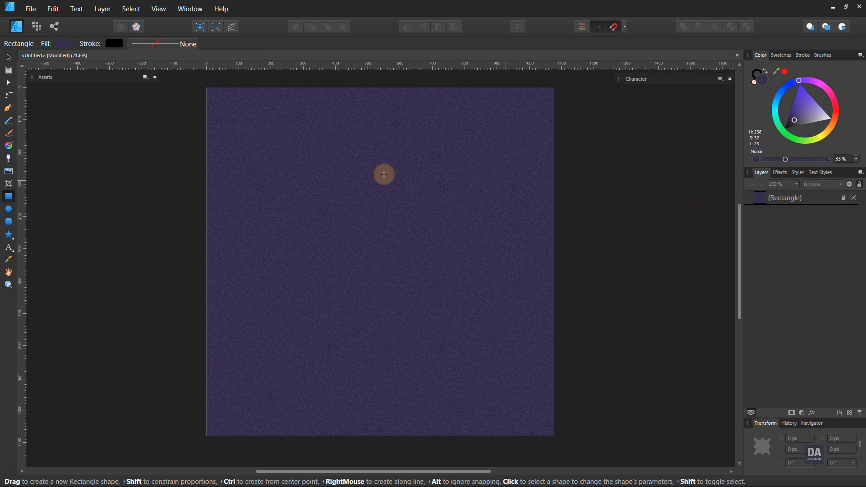
# Draw a large ellipse about 1095 by 1038 px overlapping the page's right side and extending past its right and bottom edges
pyautogui.click(13, 207)
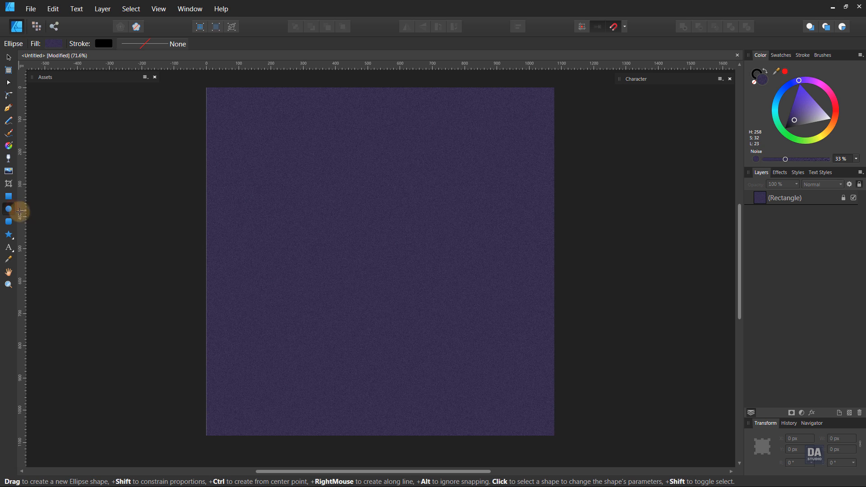
pyautogui.moveTo(303, 191); pyautogui.dragTo(580, 405)
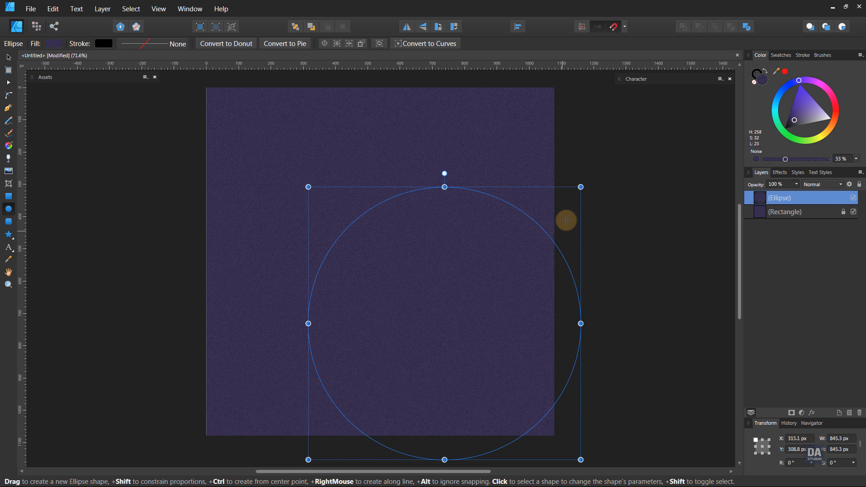
pyautogui.moveTo(581, 186); pyautogui.dragTo(662, 126)
pyautogui.press('v')
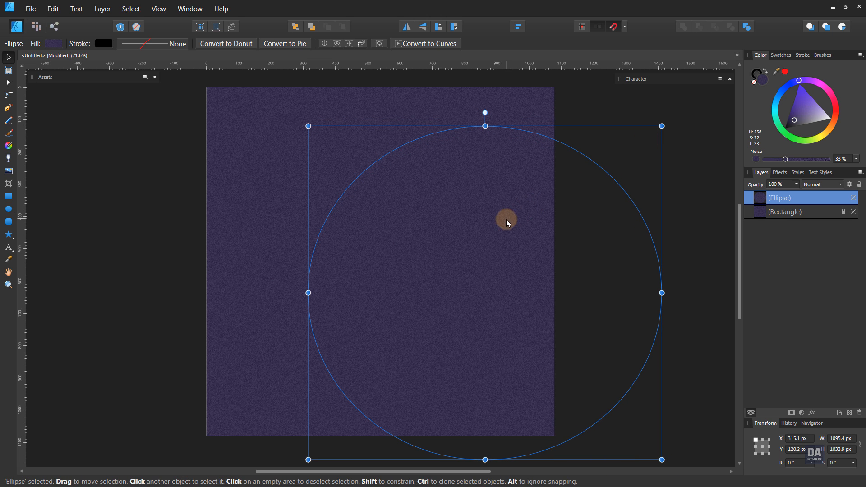
pyautogui.moveTo(506, 220); pyautogui.dragTo(540, 225)
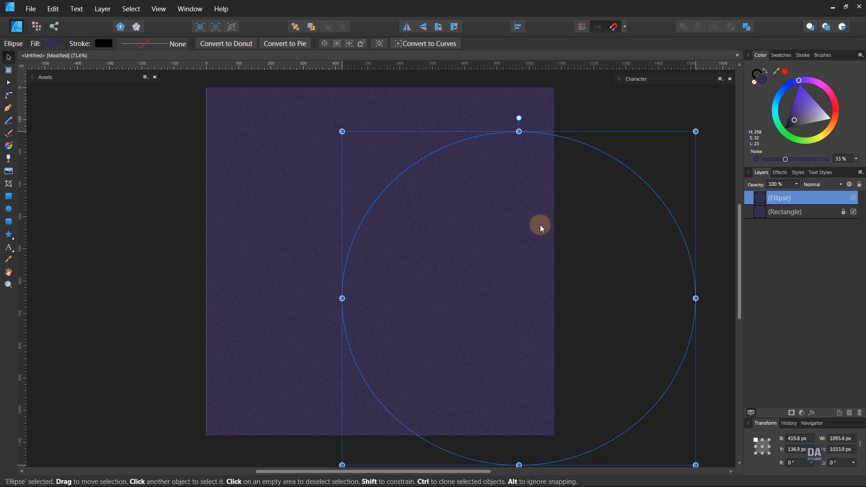
pyautogui.moveTo(518, 131); pyautogui.dragTo(517, 133)
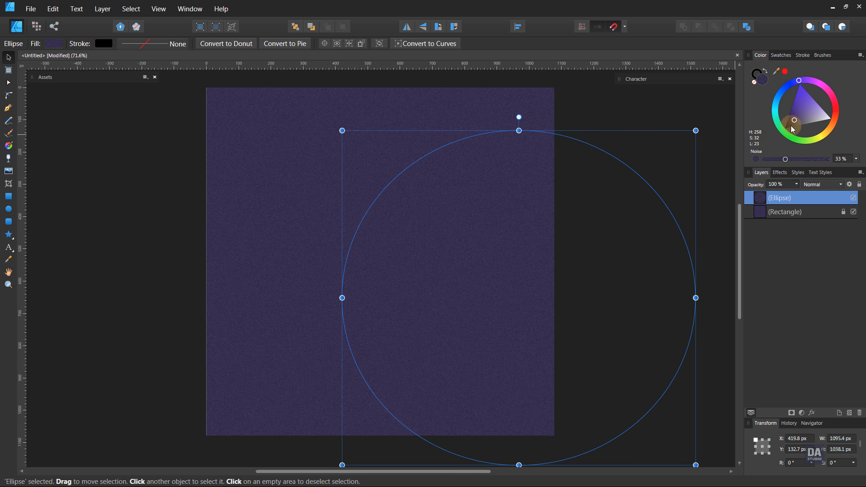
# Fill the ellipse with light grey at 0% noise and adjust its placement and size to about 1065 by 1055 px
pyautogui.moveTo(795, 120); pyautogui.dragTo(822, 126)
pyautogui.moveTo(785, 159); pyautogui.dragTo(746, 167)
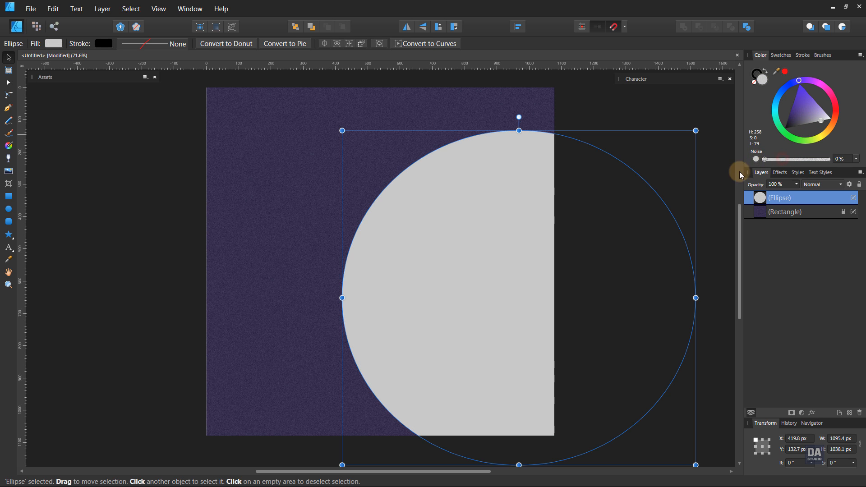
pyautogui.moveTo(551, 302); pyautogui.dragTo(525, 303)
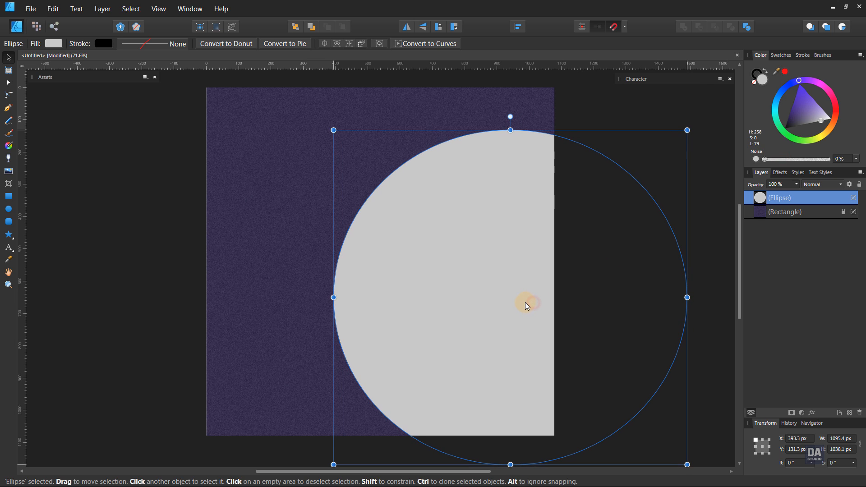
pyautogui.moveTo(333, 298); pyautogui.dragTo(348, 299)
pyautogui.moveTo(409, 299); pyautogui.dragTo(399, 298)
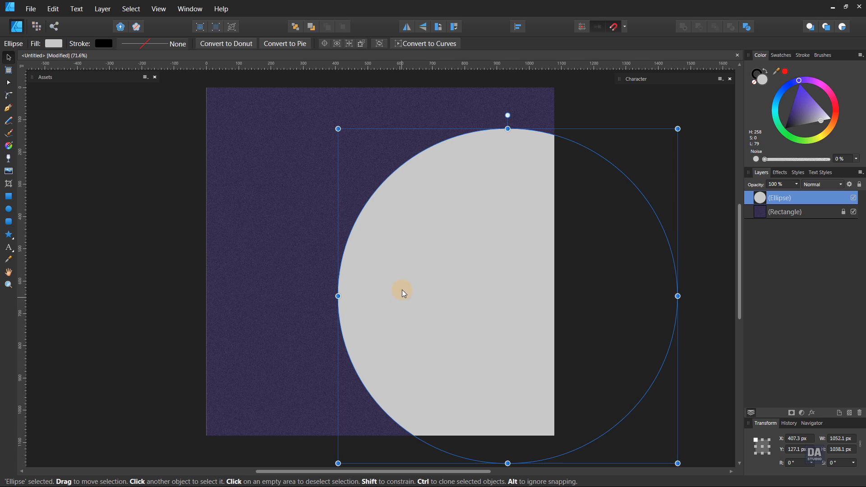
pyautogui.moveTo(338, 128); pyautogui.dragTo(334, 123)
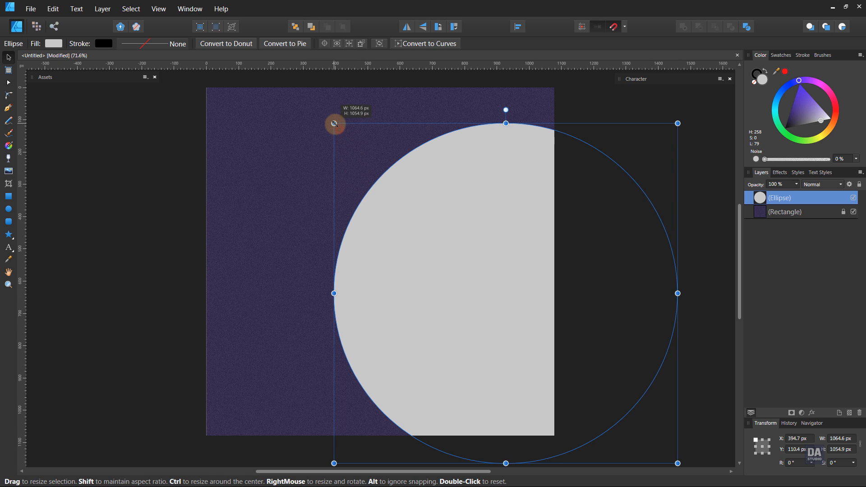
pyautogui.click(642, 163)
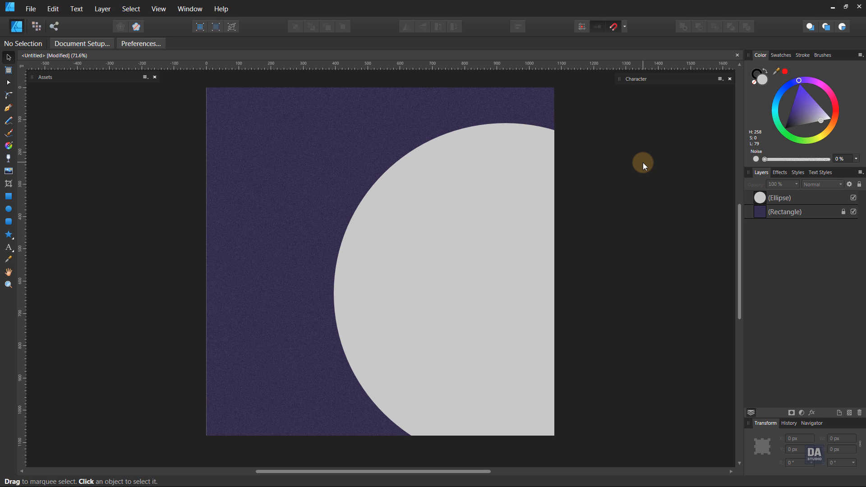
# Add an outer shadow to the ellipse with 35% opacity, 39.8 px radius, 18.9 px offset and a 225° angle
pyautogui.click(541, 197)
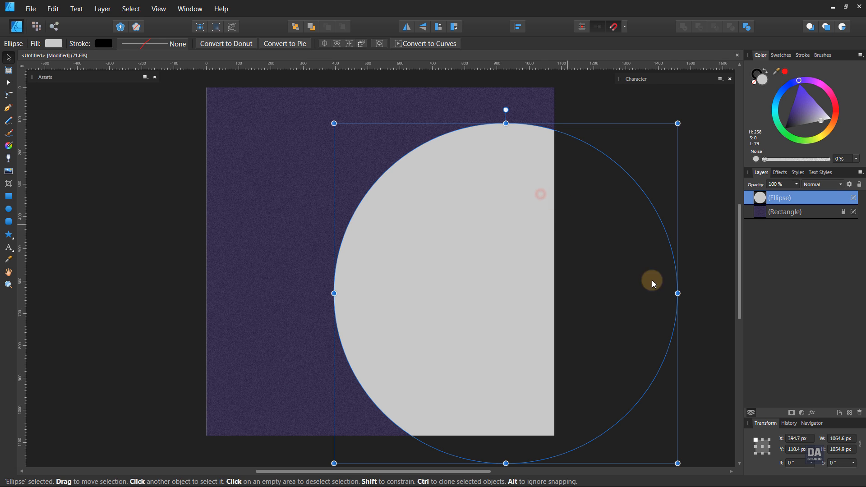
pyautogui.click(812, 413)
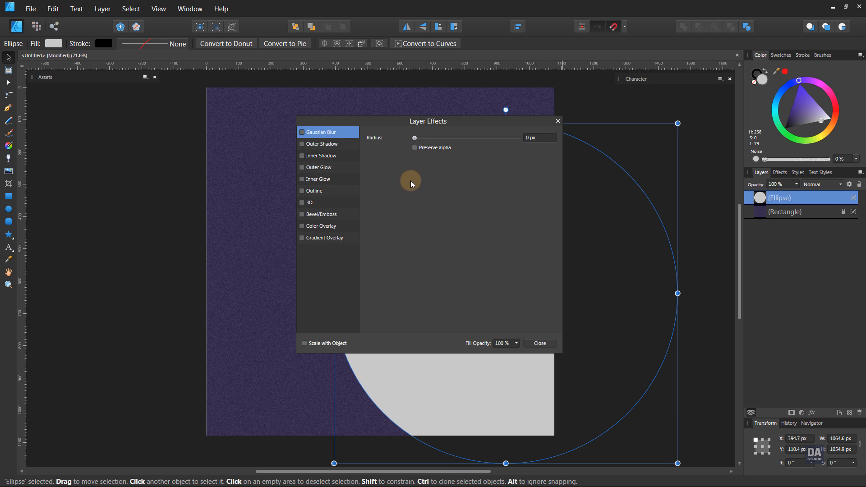
pyautogui.moveTo(360, 128); pyautogui.dragTo(103, 135)
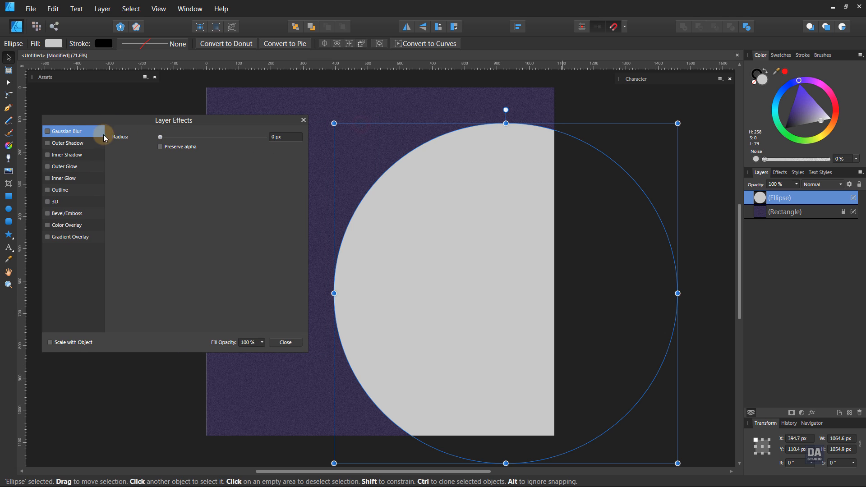
pyautogui.click(90, 144)
pyautogui.moveTo(160, 160); pyautogui.dragTo(251, 147)
pyautogui.moveTo(179, 221); pyautogui.dragTo(156, 209)
pyautogui.moveTo(160, 171); pyautogui.dragTo(222, 148)
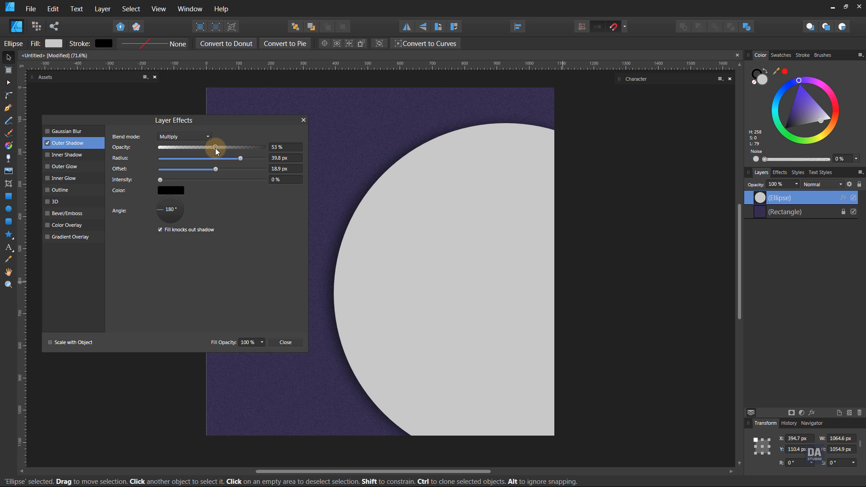
pyautogui.moveTo(213, 151)
pyautogui.mouseDown()
pyautogui.moveTo(223, 149)
pyautogui.moveTo(197, 149)
pyautogui.mouseUp()
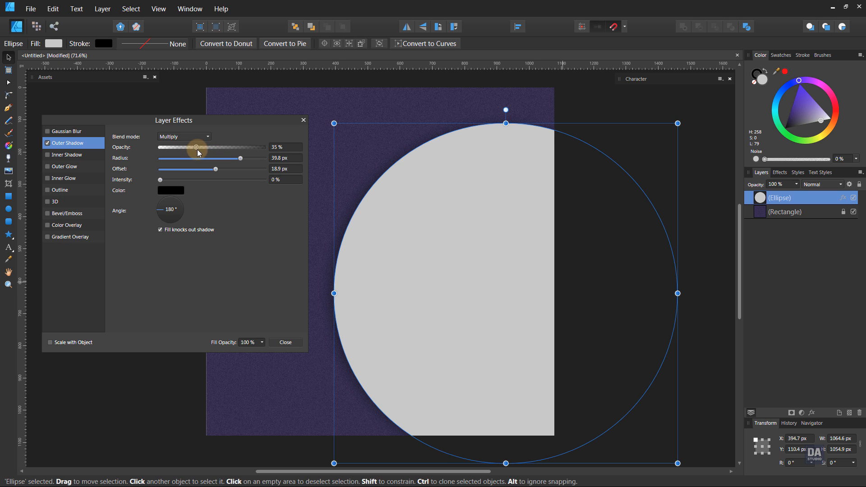
pyautogui.moveTo(166, 217); pyautogui.dragTo(168, 228)
pyautogui.click(281, 342)
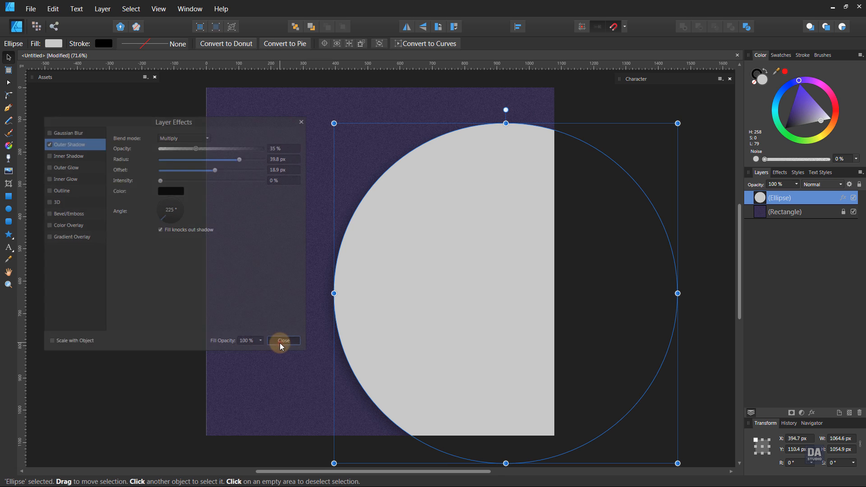
pyautogui.click(192, 306)
# Give the ellipse a 7 pt orange stroke (H 36, S 100, L 50)
pyautogui.click(372, 285)
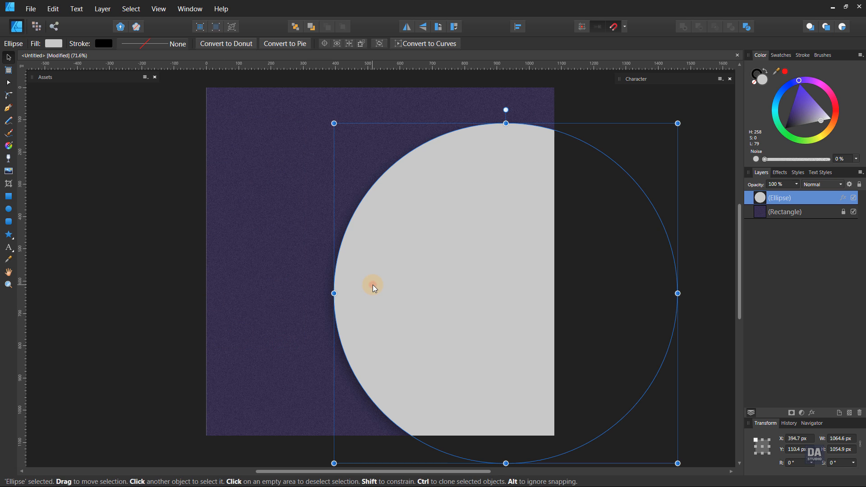
pyautogui.click(755, 75)
pyautogui.click(825, 133)
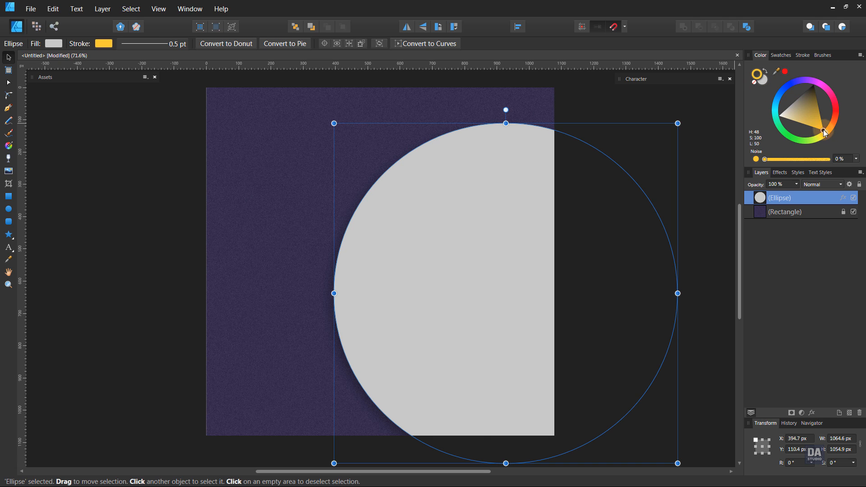
pyautogui.click(800, 56)
pyautogui.scroll(8, 838, 85)
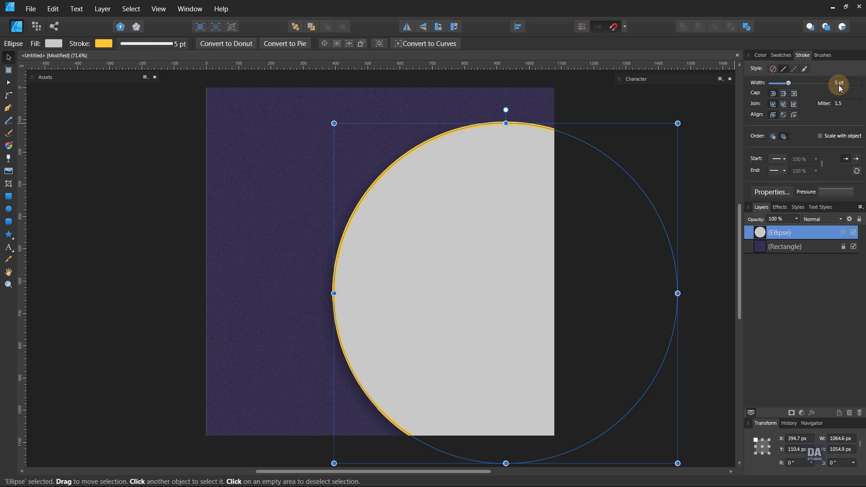
pyautogui.scroll(-1, 838, 85)
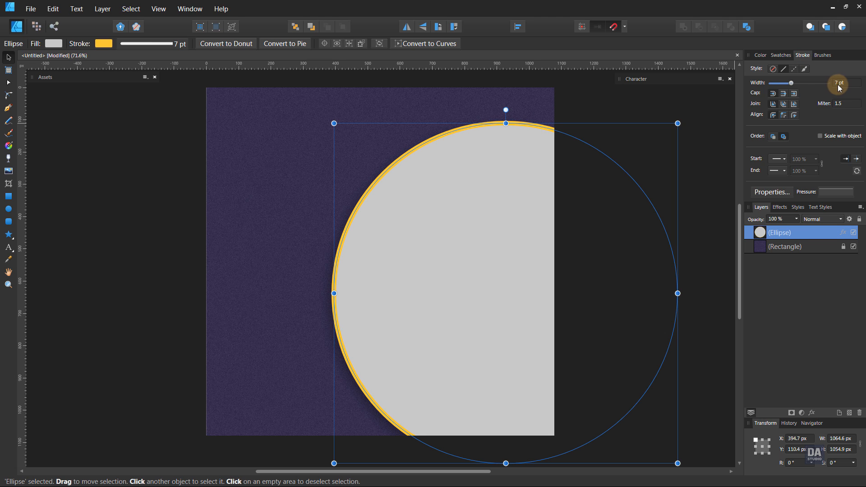
pyautogui.click(760, 55)
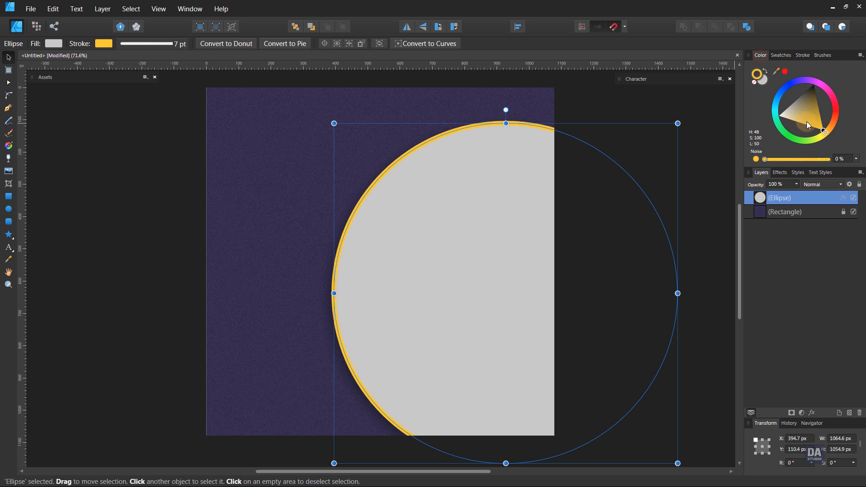
pyautogui.moveTo(826, 132); pyautogui.dragTo(832, 128)
pyautogui.click(695, 121)
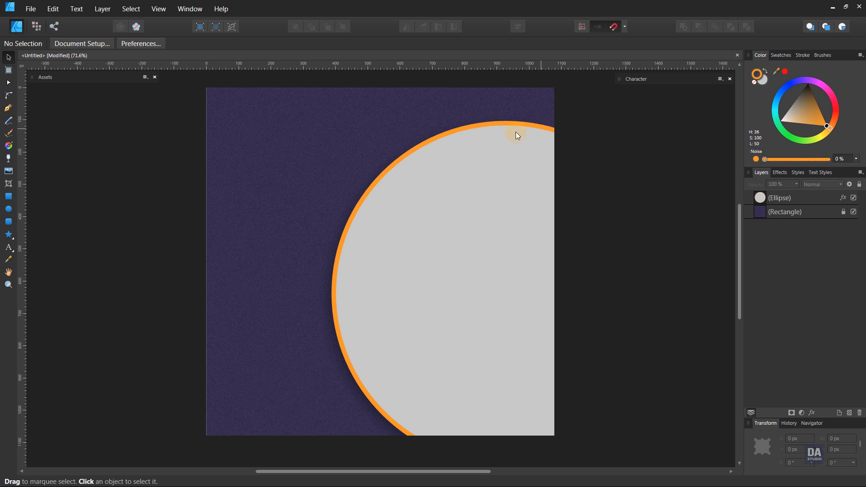
# Draw a small rectangle about 88 by 24 px near the page's left edge, with an orange fill and no stroke
pyautogui.click(8, 196)
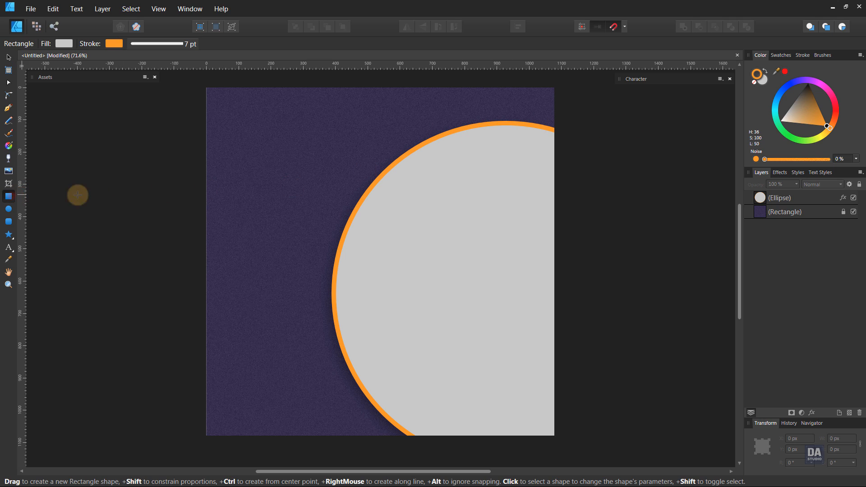
pyautogui.moveTo(225, 187); pyautogui.dragTo(254, 194)
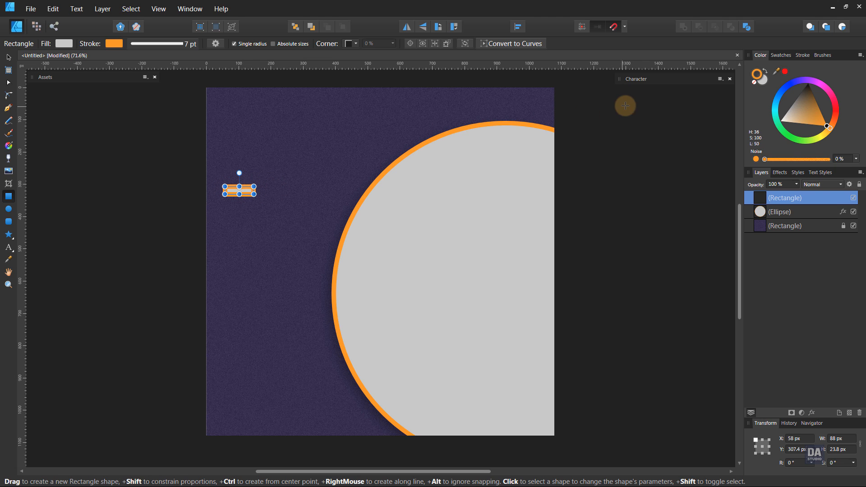
pyautogui.click(756, 85)
pyautogui.click(765, 71)
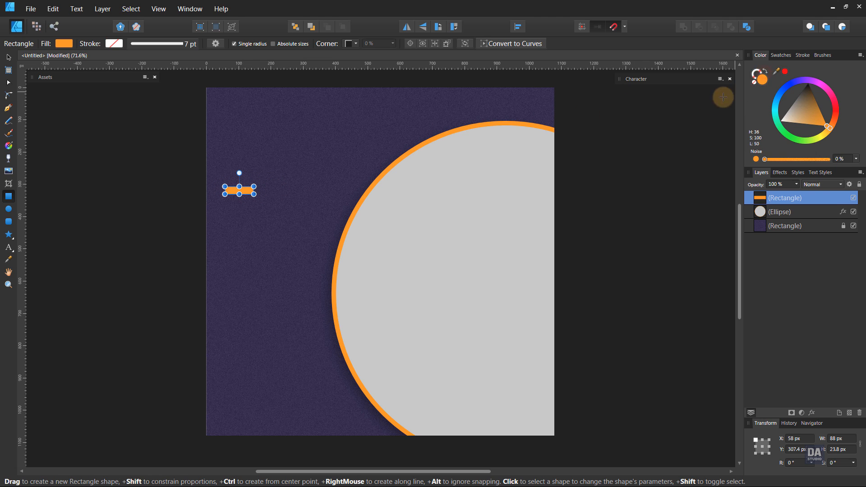
pyautogui.click(621, 127)
pyautogui.press('v')
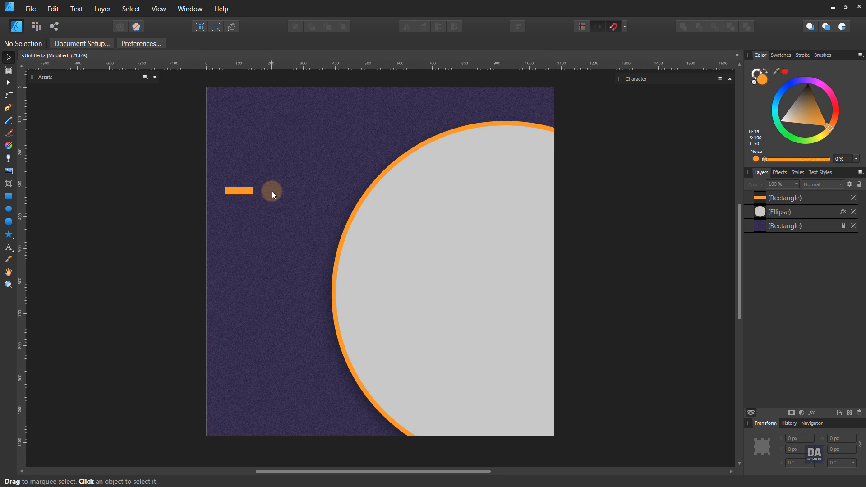
# Slant the orange bar with 24° rotation and -24° shear, align it to the page's left edge and thin it to about 17 px high
pyautogui.moveTo(247, 192); pyautogui.dragTo(226, 184)
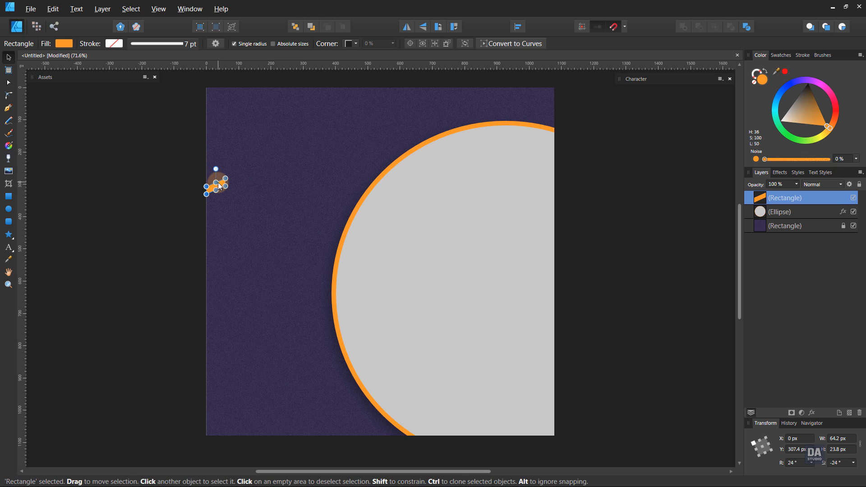
pyautogui.scroll(7, 214, 182)
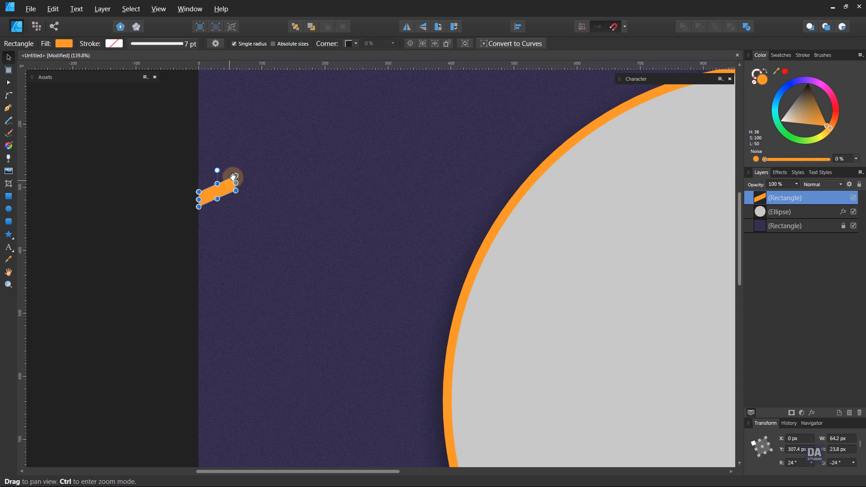
pyautogui.moveTo(233, 178); pyautogui.dragTo(237, 231)
pyautogui.scroll(1, 227, 201)
pyautogui.moveTo(227, 201); pyautogui.dragTo(235, 198)
pyautogui.moveTo(235, 198); pyautogui.dragTo(237, 267)
# Copy the slanted bar upward about 38 px and repeat the duplication to build a column of nine bars up to the page's top edge
pyautogui.moveTo(225, 315); pyautogui.dragTo(232, 294)
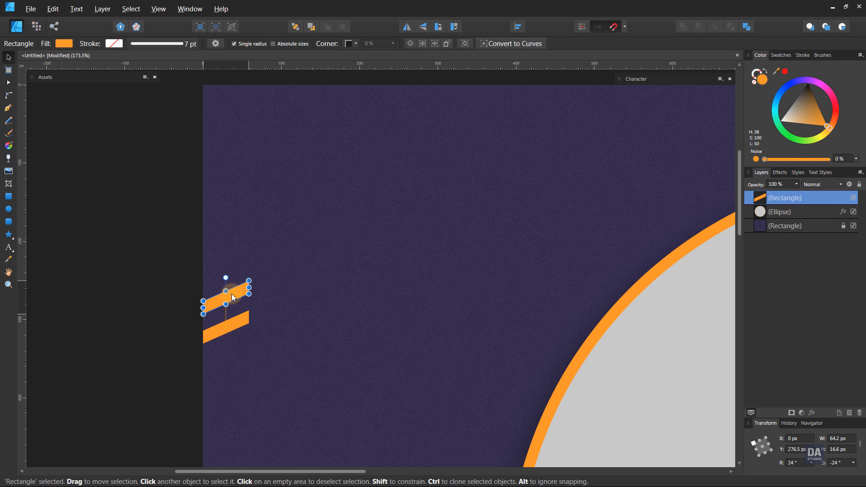
pyautogui.hotkey('ctrl', 'j')
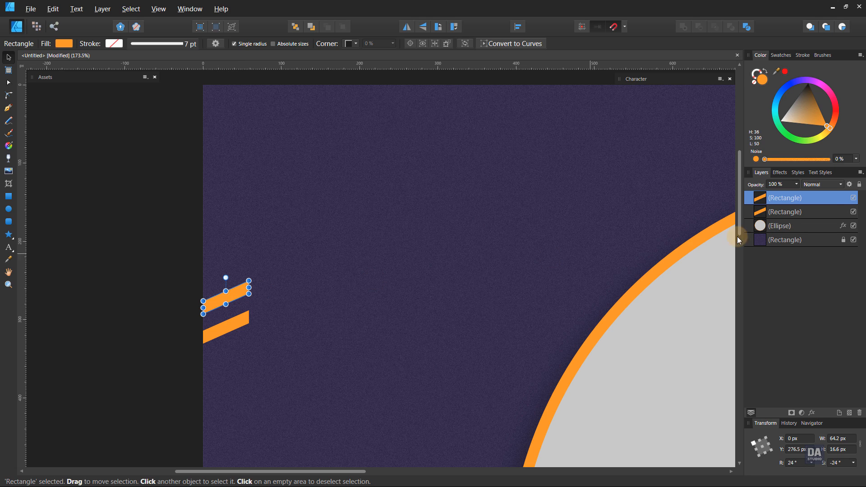
pyautogui.rightClick(820, 206)
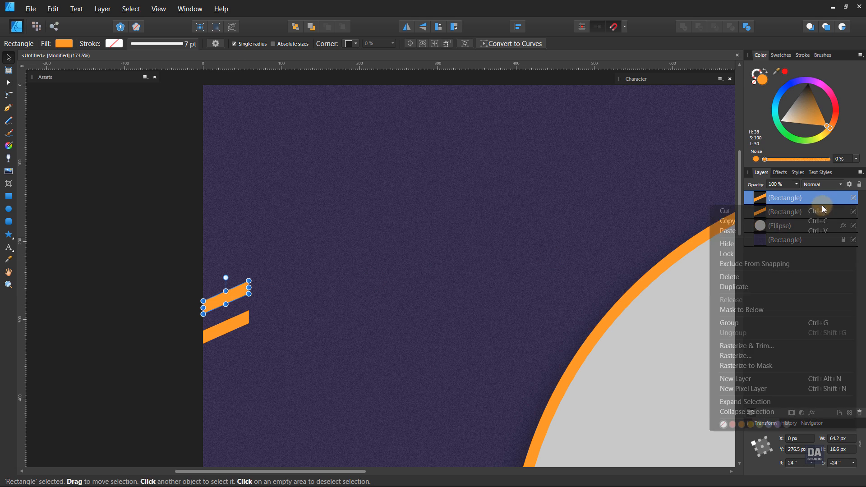
pyautogui.click(795, 285)
pyautogui.hotkey('ctrl', 'j')
pyautogui.hotkey('ctrl', 'j')
pyautogui.hotkey('ctrl', 'j')
pyautogui.hotkey('ctrl', 'j')
pyautogui.hotkey('ctrl', 'j')
pyautogui.hotkey('ctrl', 'j')
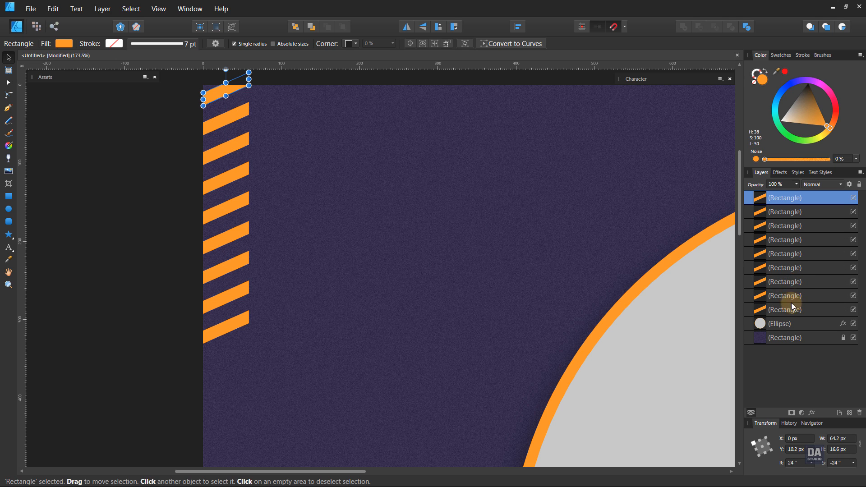
# Group the nine slanted orange bars in the left column
pyautogui.keyDown('shift'); pyautogui.click(791, 310); pyautogui.keyUp('shift')
pyautogui.rightClick(797, 310)
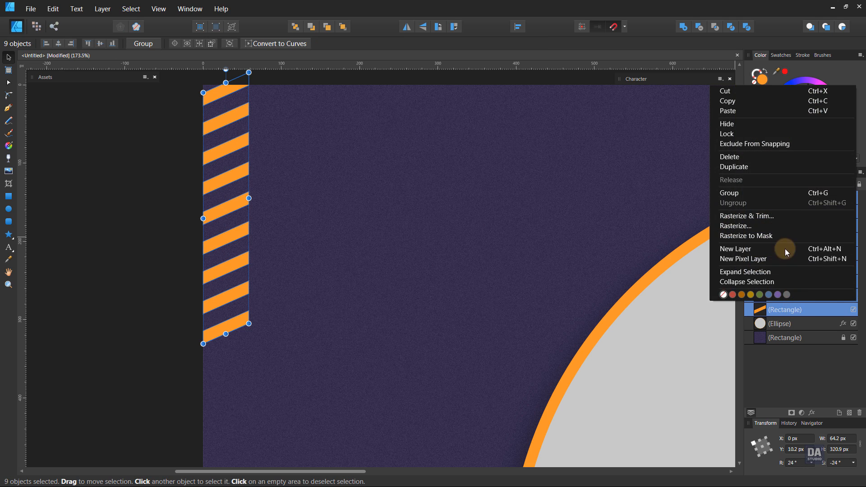
pyautogui.click(789, 195)
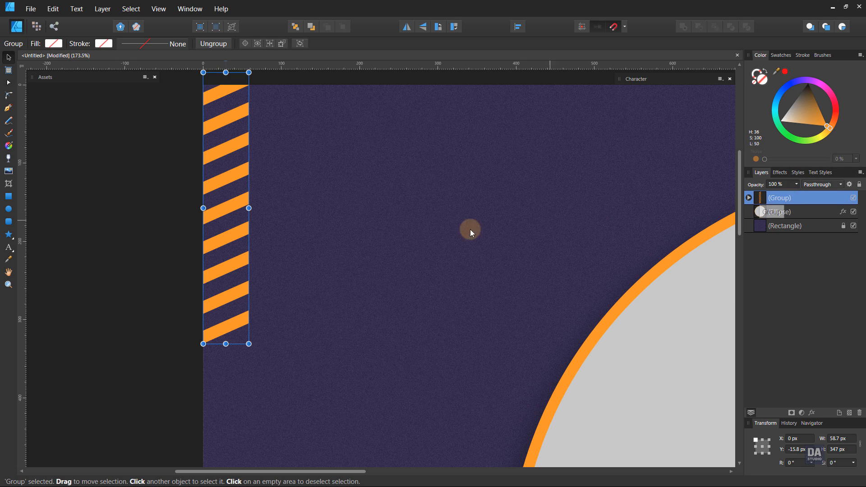
# Shift the stripe group partly past the page's left edge and copy it straight down to the page's bottom-left corner
pyautogui.moveTo(234, 230); pyautogui.dragTo(130, 193)
pyautogui.press('z')
pyautogui.moveTo(286, 237); pyautogui.dragTo(203, 218)
pyautogui.moveTo(332, 274); pyautogui.dragTo(290, 163)
pyautogui.moveTo(208, 164); pyautogui.dragTo(205, 446)
pyautogui.click(225, 456)
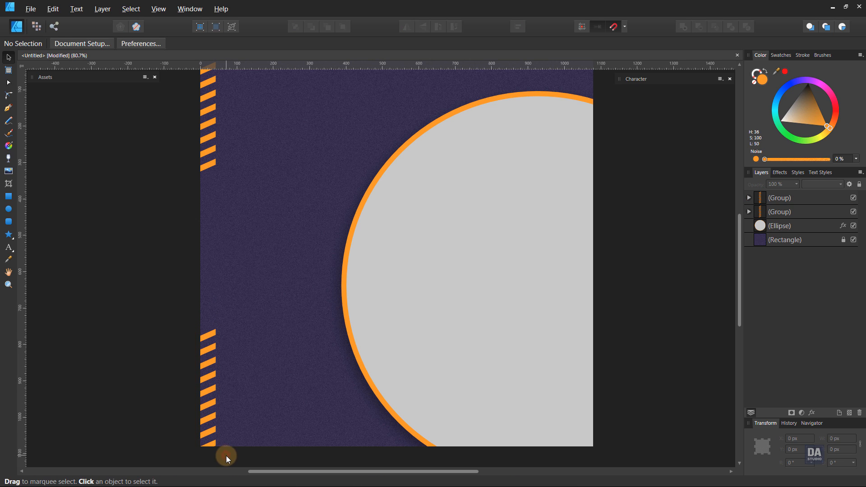
# Copy a stripe group, rotate it to horizontal and place it along the page's top edge at the right corner, partly past the edge
pyautogui.moveTo(269, 368); pyautogui.dragTo(231, 357)
pyautogui.moveTo(257, 325)
pyautogui.mouseDown()
pyautogui.moveTo(179, 194)
pyautogui.moveTo(298, 195)
pyautogui.mouseUp()
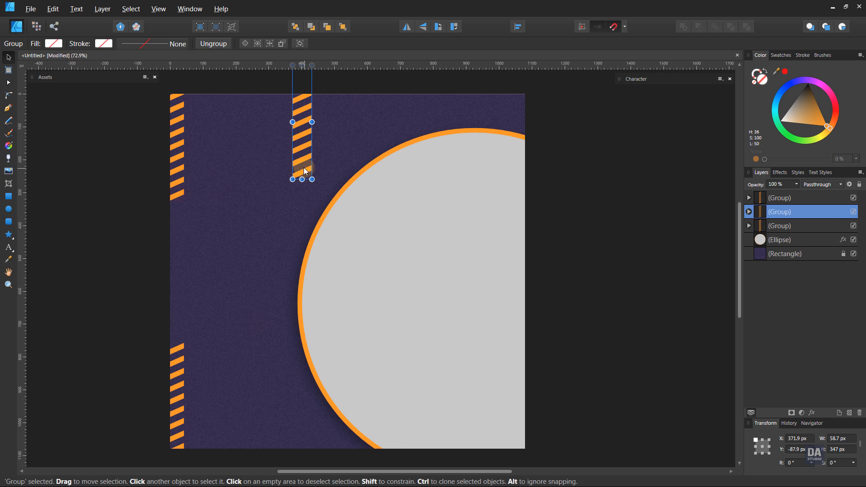
pyautogui.moveTo(296, 77); pyautogui.dragTo(491, 87)
pyautogui.click(544, 109)
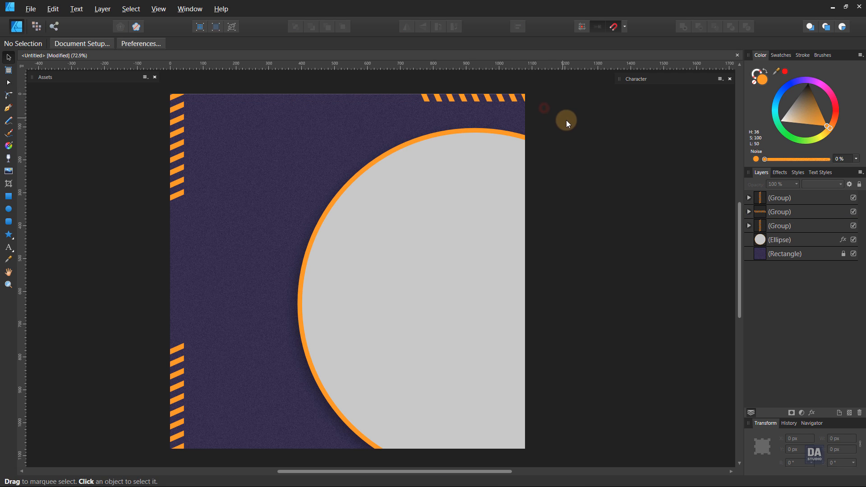
# Move both left-edge stripe groups together slightly farther past the page's left edge
pyautogui.press('z')
pyautogui.moveTo(553, 121); pyautogui.dragTo(532, 116)
pyautogui.press('v')
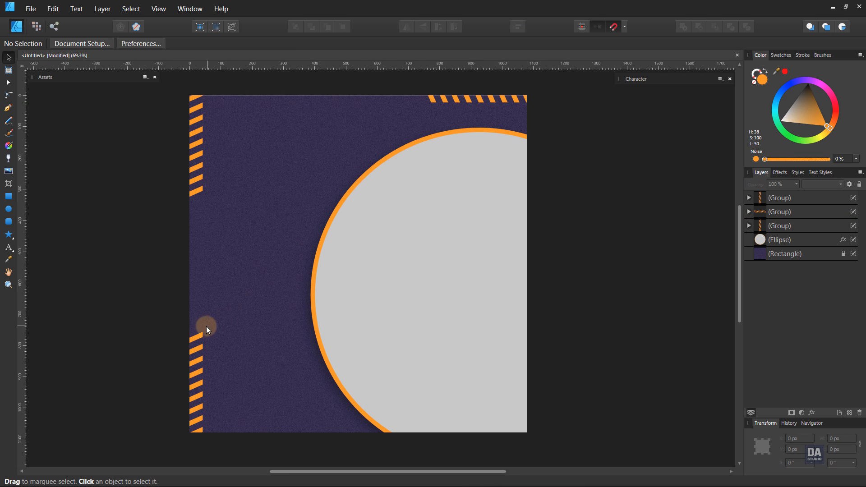
pyautogui.click(201, 336)
pyautogui.keyDown('shift'); pyautogui.click(199, 167); pyautogui.keyUp('shift')
pyautogui.moveTo(199, 167); pyautogui.dragTo(212, 201)
pyautogui.click(150, 179)
# Draw a circle about 303 px across left of the large circle, with no fill and a 4 pt orange stroke
pyautogui.moveTo(196, 195); pyautogui.dragTo(240, 213)
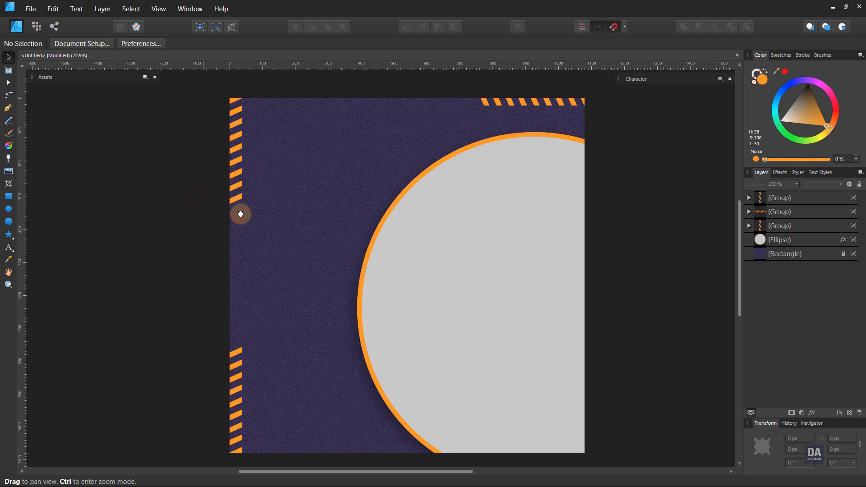
pyautogui.click(9, 211)
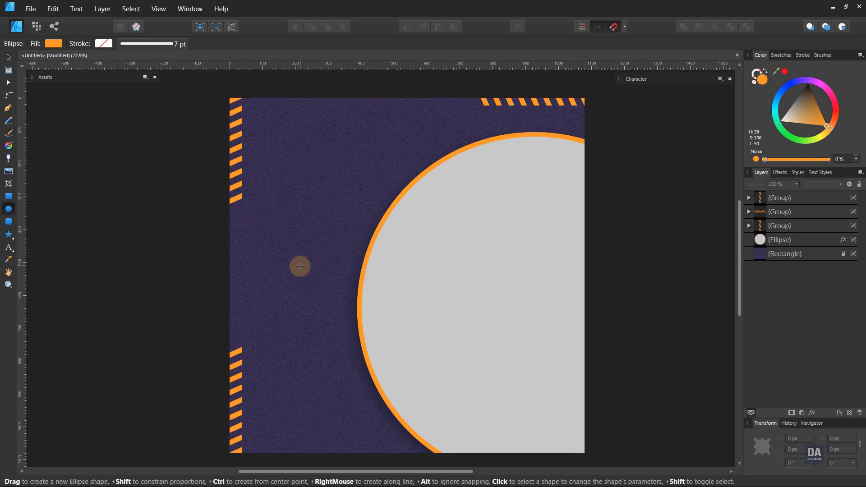
pyautogui.moveTo(300, 266); pyautogui.dragTo(354, 312)
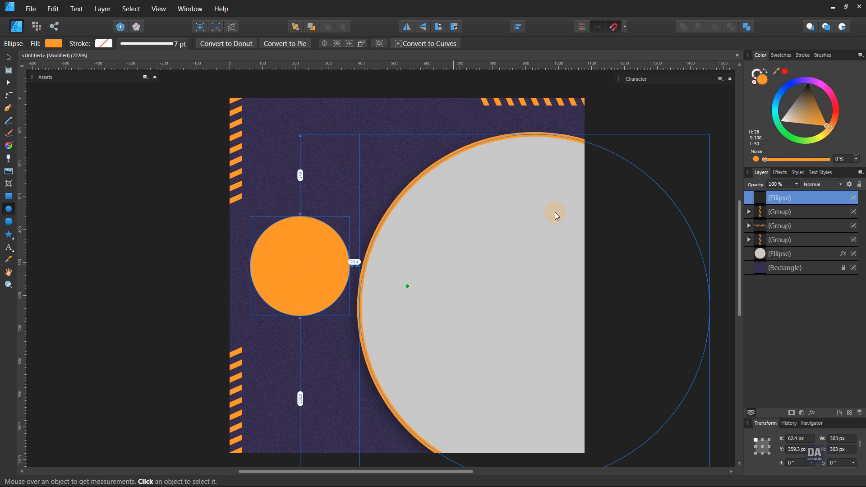
pyautogui.click(802, 55)
pyautogui.scroll(-2, 845, 83)
pyautogui.scroll(-1, 845, 83)
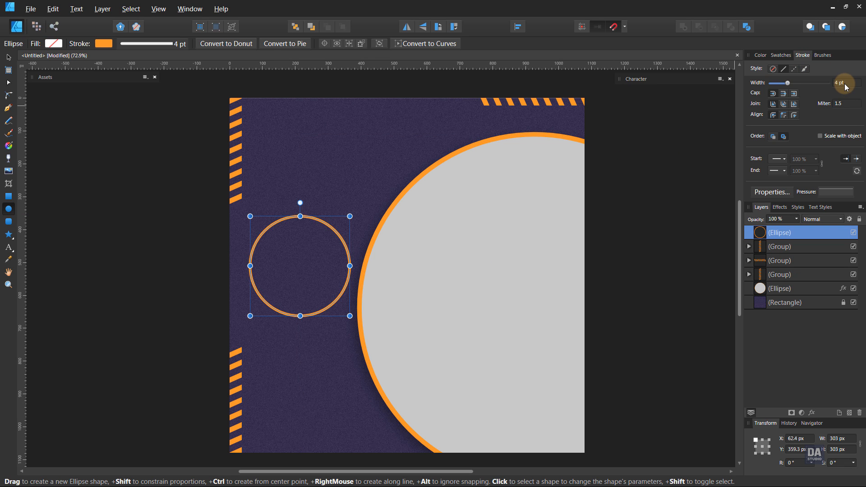
# Make the small circle's stroke dashed with dash and gap of 2 and a 3 pt width
pyautogui.click(793, 69)
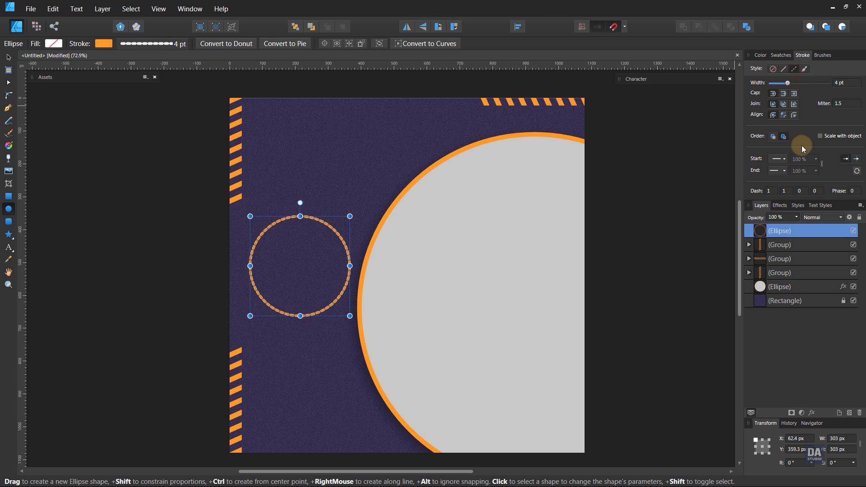
pyautogui.click(785, 190)
pyautogui.scroll(2, 786, 191)
pyautogui.scroll(-1, 786, 191)
pyautogui.scroll(-1, 775, 192)
pyautogui.scroll(1, 775, 192)
pyautogui.scroll(1, 775, 191)
pyautogui.scroll(-1, 841, 86)
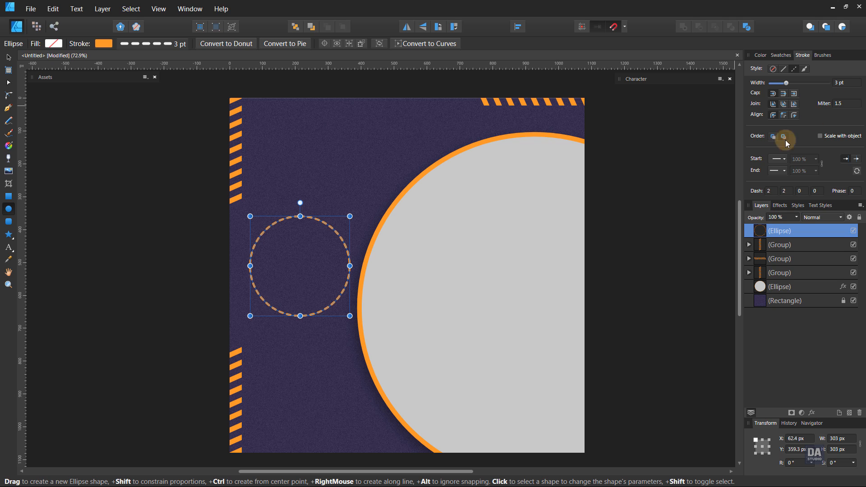
pyautogui.click(694, 218)
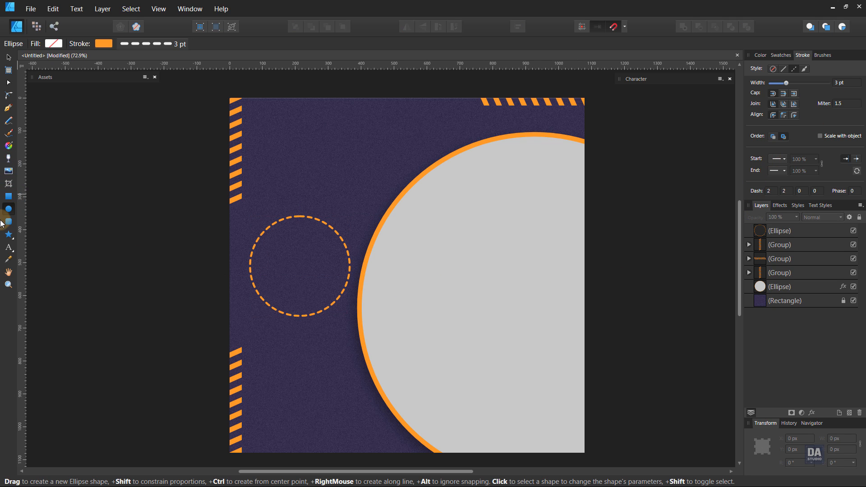
# Place the "50% OFF" text from the CustomAssets 1 assets centred inside the dashed circle
pyautogui.click(50, 77)
pyautogui.scroll(-3, 118, 290)
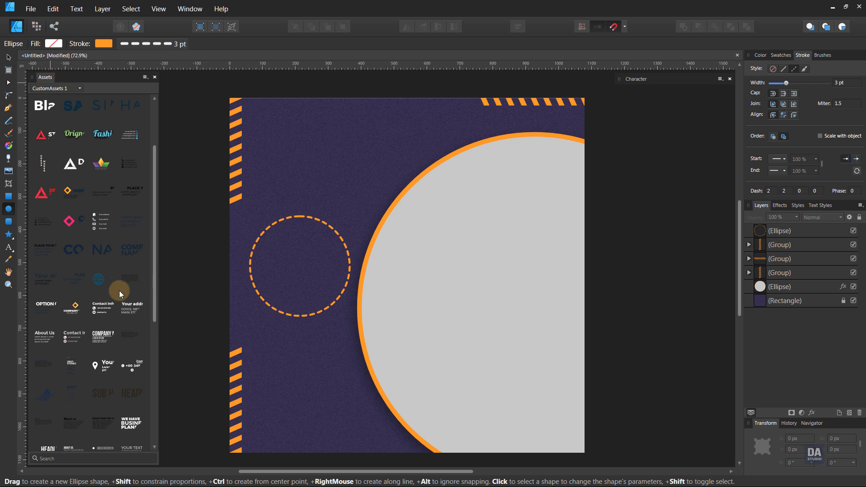
pyautogui.moveTo(152, 291)
pyautogui.mouseDown()
pyautogui.moveTo(147, 400)
pyautogui.moveTo(135, 416)
pyautogui.moveTo(282, 282)
pyautogui.moveTo(294, 261)
pyautogui.moveTo(318, 282)
pyautogui.moveTo(346, 284)
pyautogui.moveTo(331, 294)
pyautogui.mouseUp()
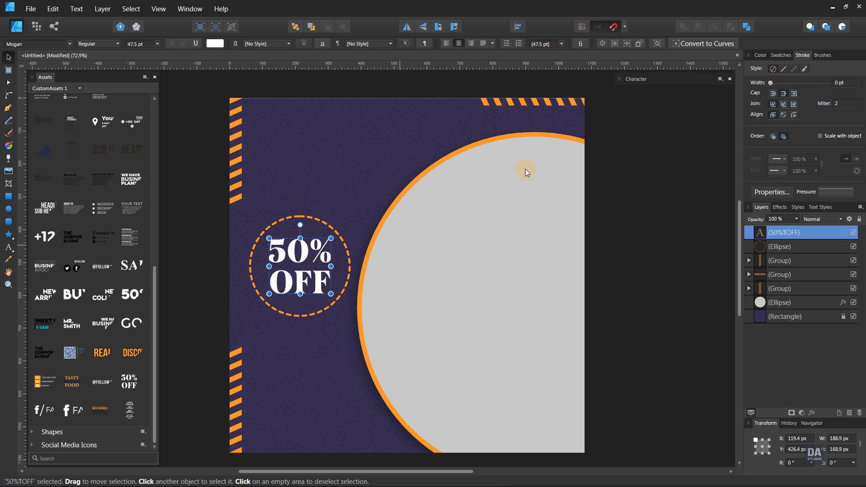
# Recolor the "50% OFF" text with the recent orange and enlarge it from its centre to about 49.8 pt
pyautogui.click(760, 56)
pyautogui.click(774, 55)
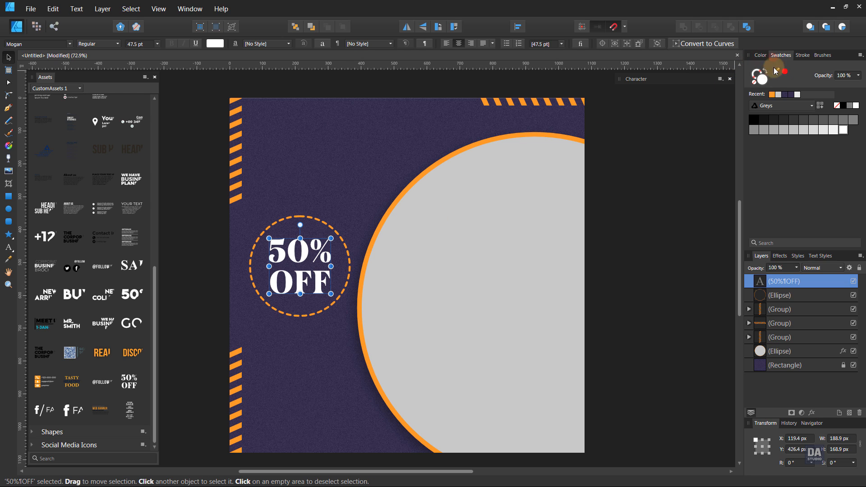
pyautogui.click(771, 93)
pyautogui.click(684, 182)
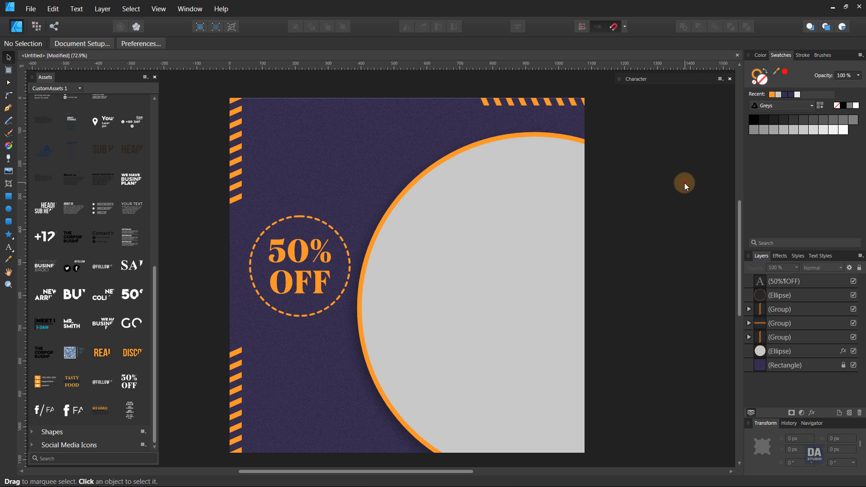
pyautogui.click(300, 279)
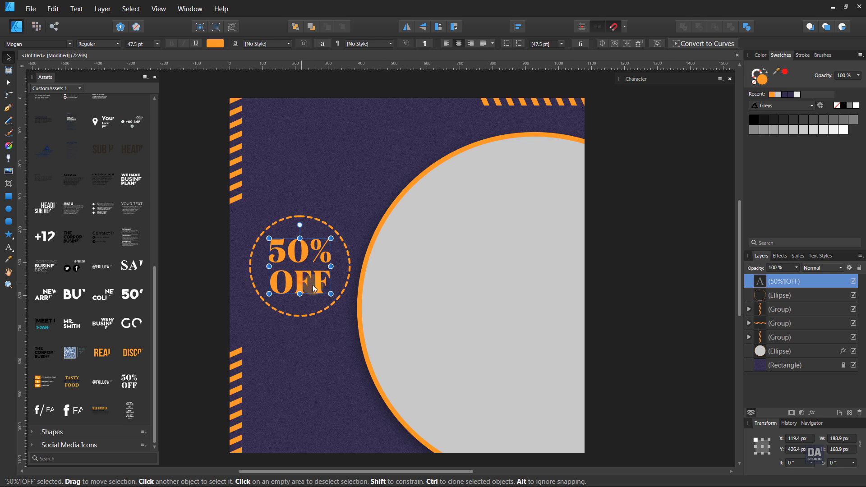
pyautogui.moveTo(330, 293); pyautogui.dragTo(333, 296)
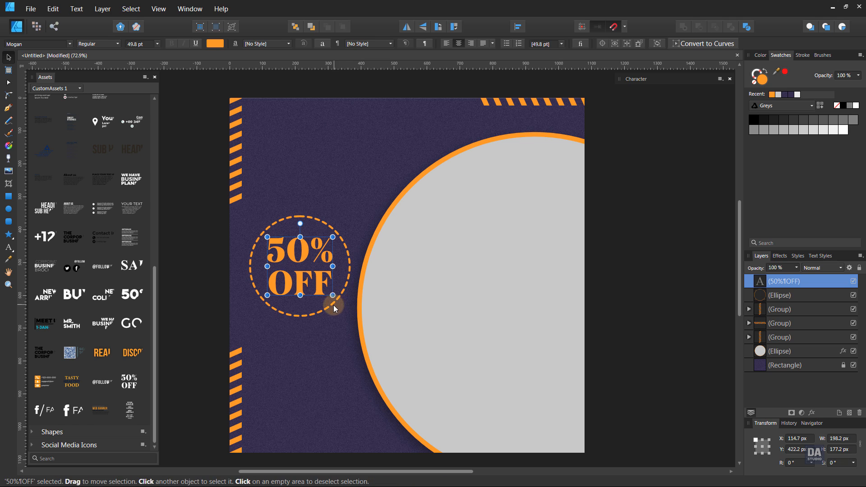
# Change the dashed circle's stroke color to white
pyautogui.click(334, 307)
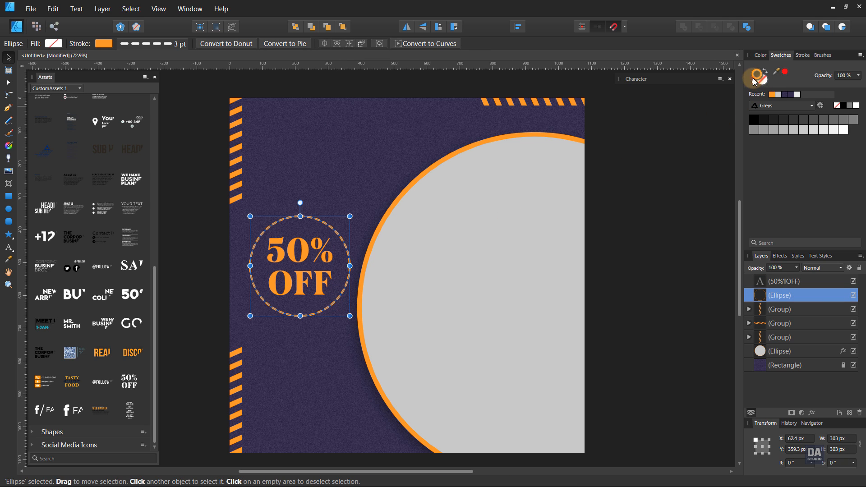
pyautogui.click(856, 107)
pyautogui.click(702, 204)
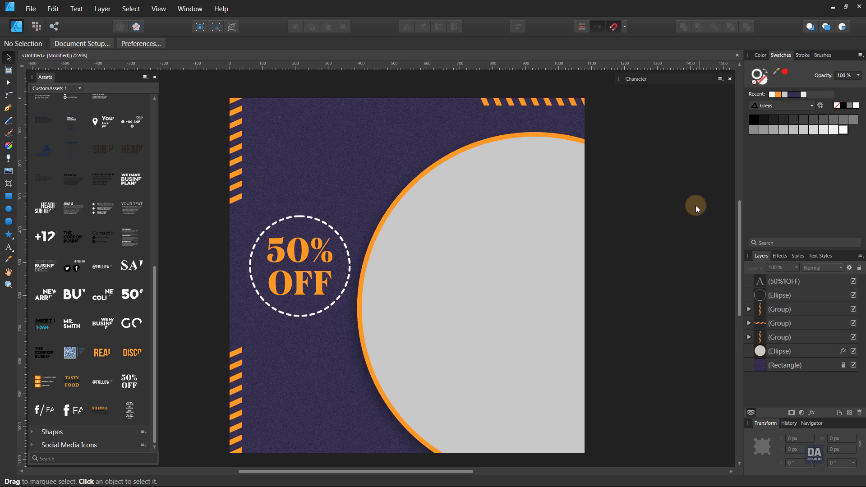
# Draw a rounded rectangle about 277 by 80 px centred below the dashed circle, with orange fill and no stroke
pyautogui.press('space')
pyautogui.moveTo(359, 308); pyautogui.dragTo(361, 301)
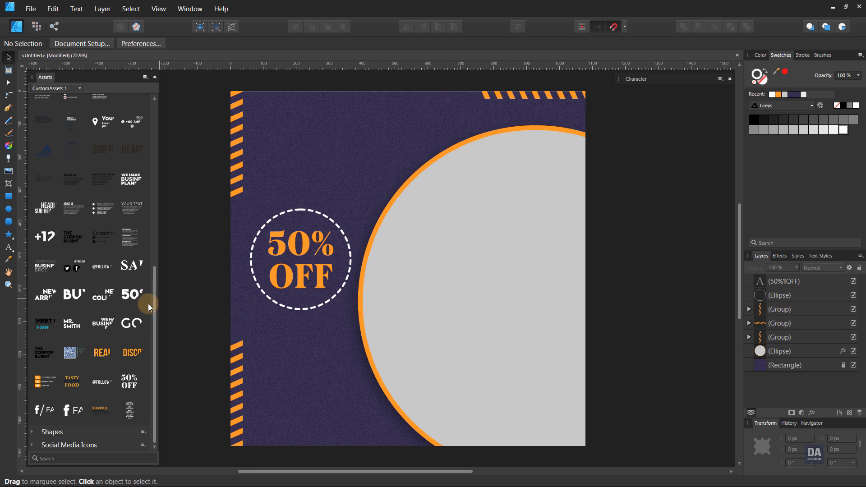
pyautogui.click(9, 221)
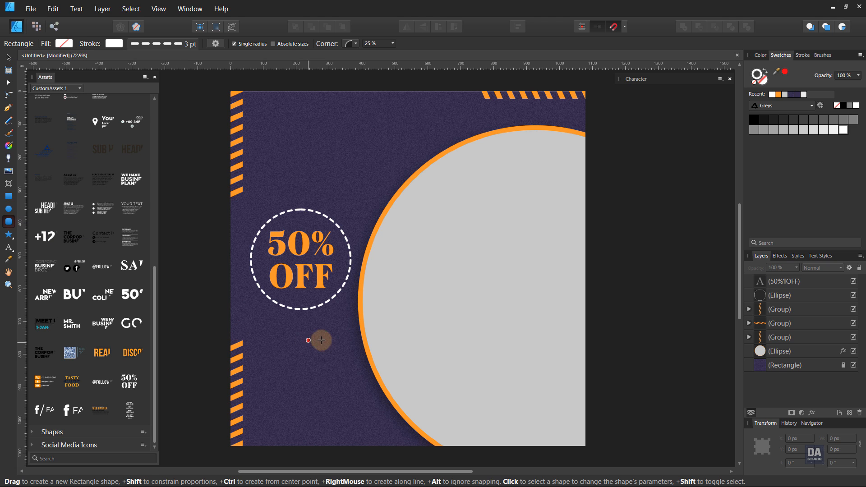
pyautogui.moveTo(301, 336); pyautogui.dragTo(346, 348)
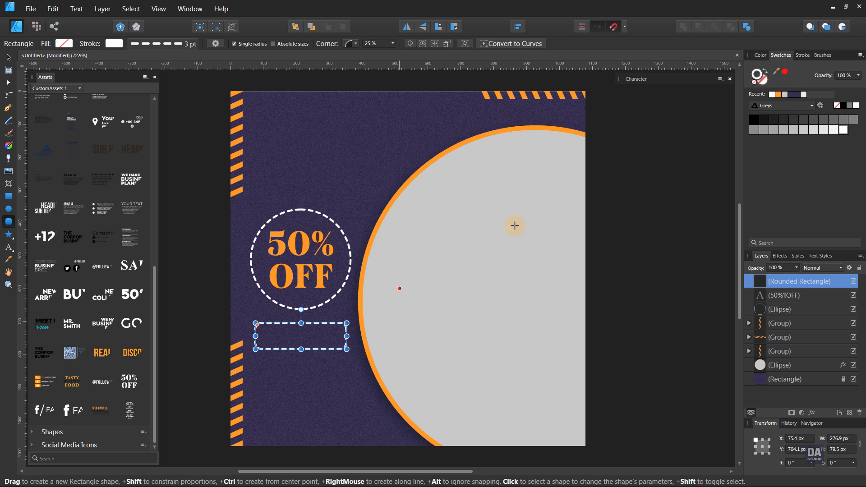
pyautogui.click(765, 75)
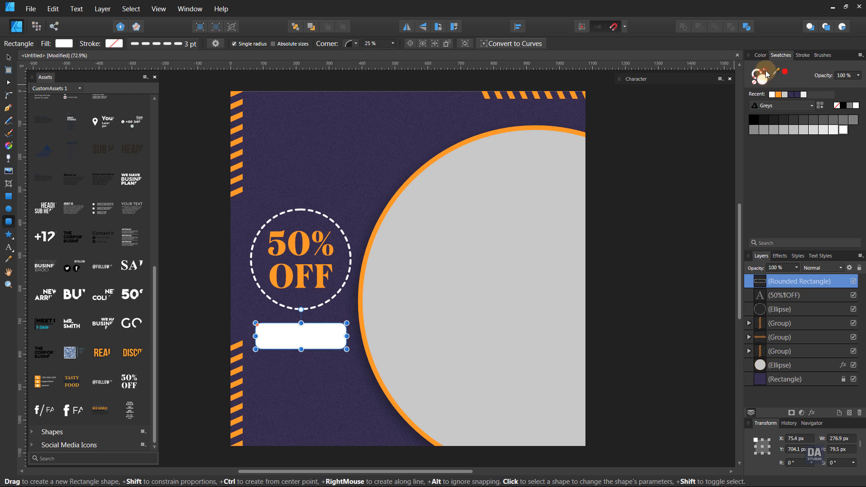
pyautogui.click(777, 96)
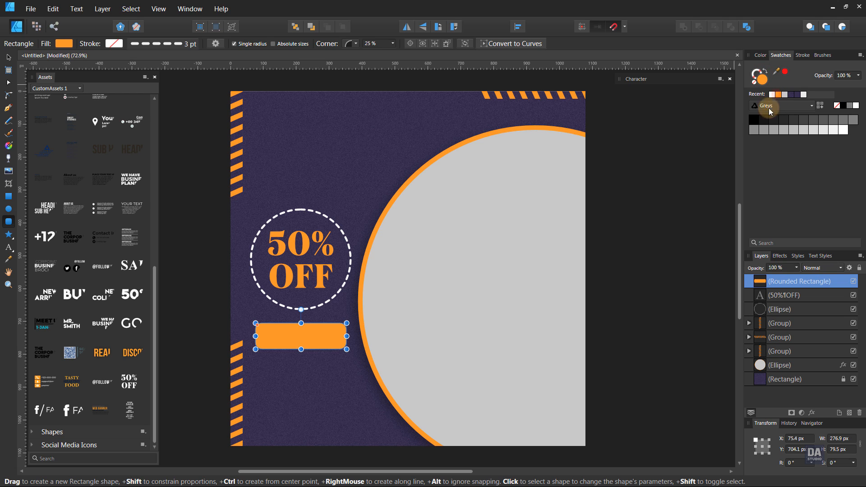
pyautogui.click(692, 220)
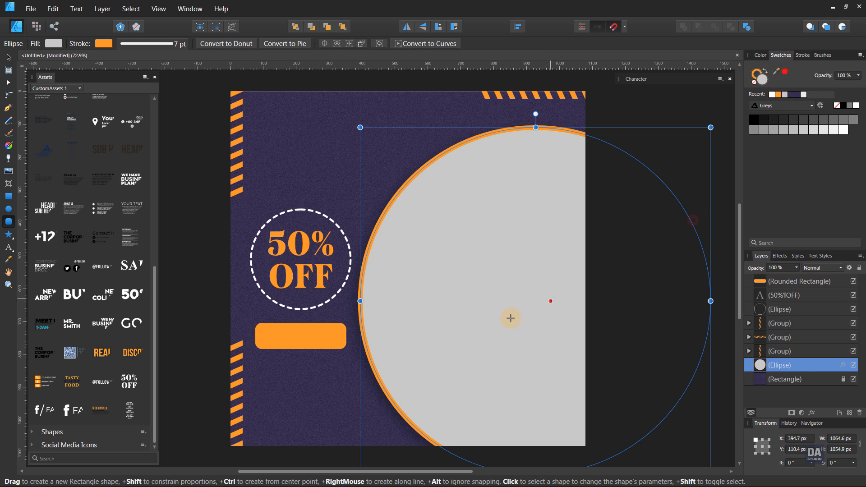
pyautogui.click(216, 334)
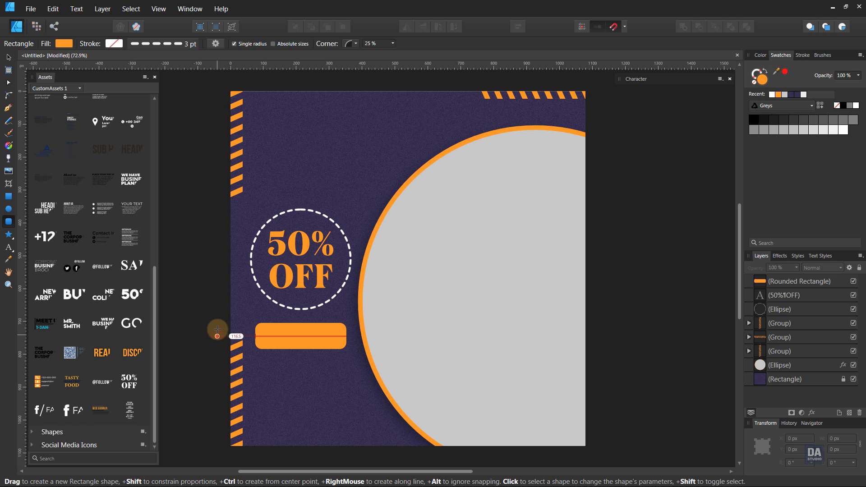
# Round the orange rectangle's corners to 50 % to form a pill-shaped button
pyautogui.click(262, 332)
pyautogui.moveTo(258, 326); pyautogui.dragTo(264, 329)
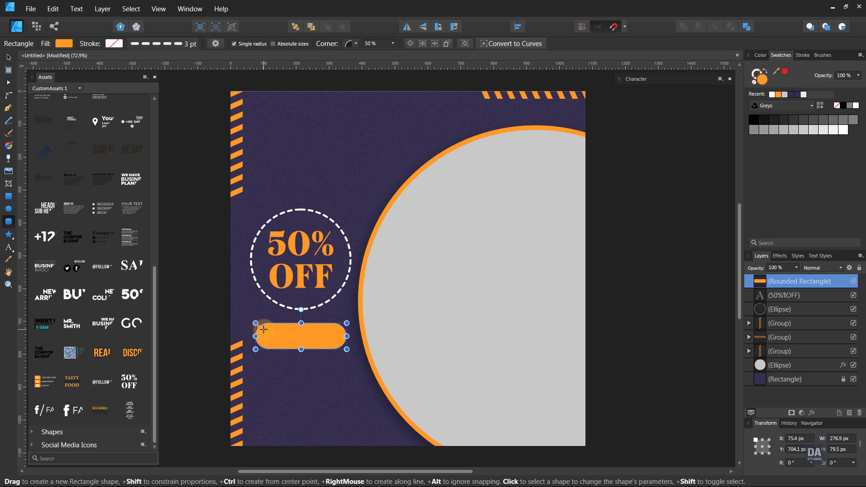
pyautogui.click(205, 313)
pyautogui.press('v')
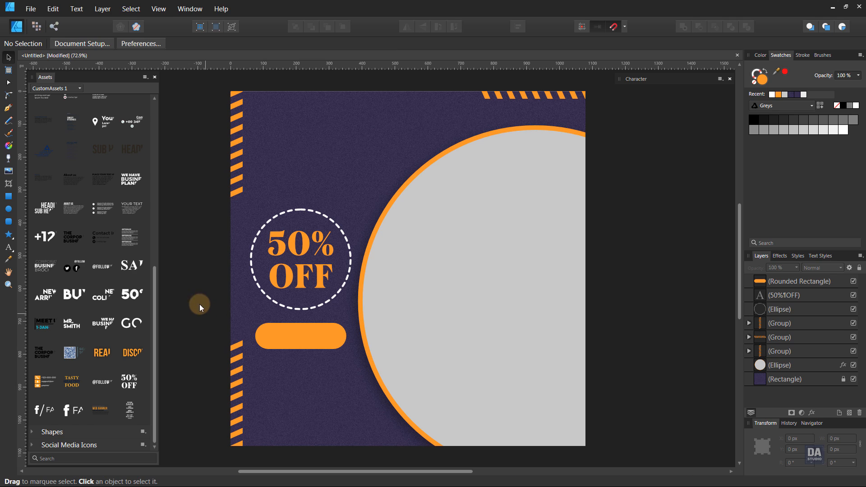
# Add art text reading "Order Now" over the orange button
pyautogui.click(9, 248)
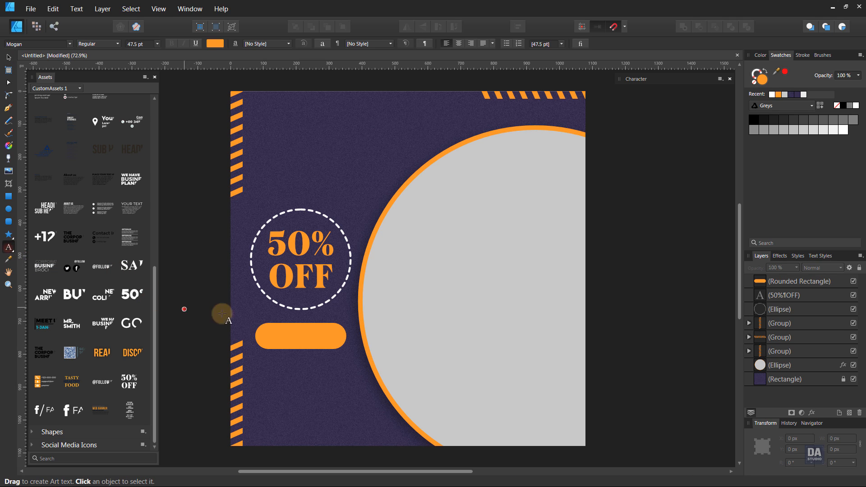
pyautogui.click(274, 339)
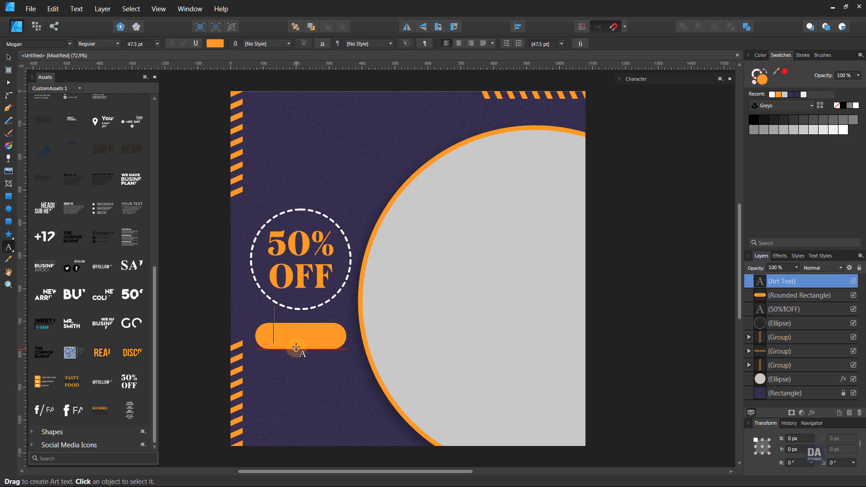
pyautogui.write('Order Now')
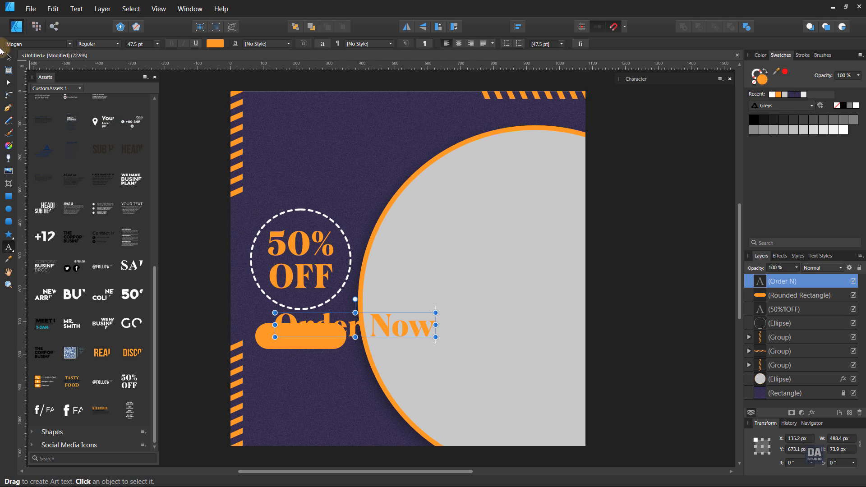
# Recolor the "Order Now" text dark purple and shrink it to about 23.7 pt, centred on the orange button
pyautogui.click(9, 57)
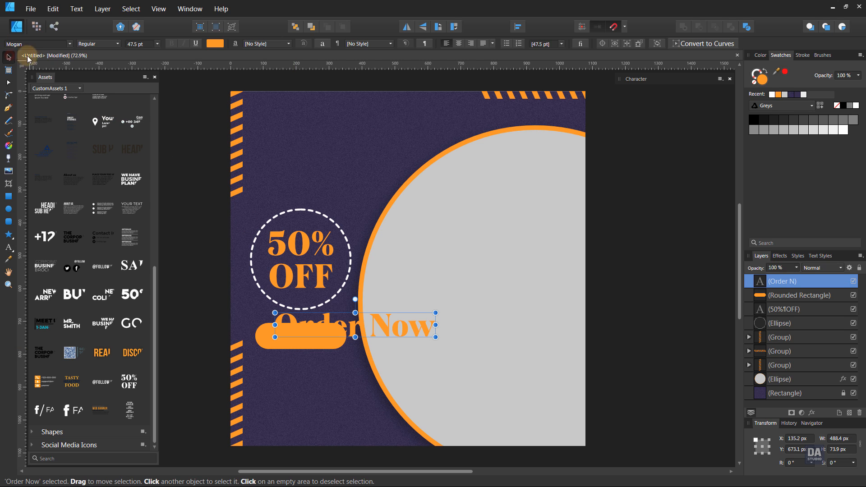
pyautogui.click(792, 95)
pyautogui.moveTo(395, 328); pyautogui.dragTo(332, 346)
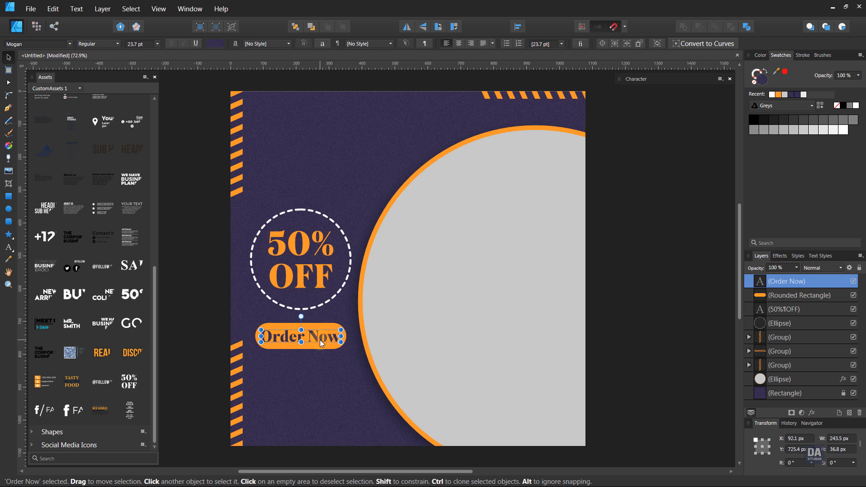
# Change the "Order Now" text font to Lobster 1.4 and recentre the text on the orange button
pyautogui.click(51, 45)
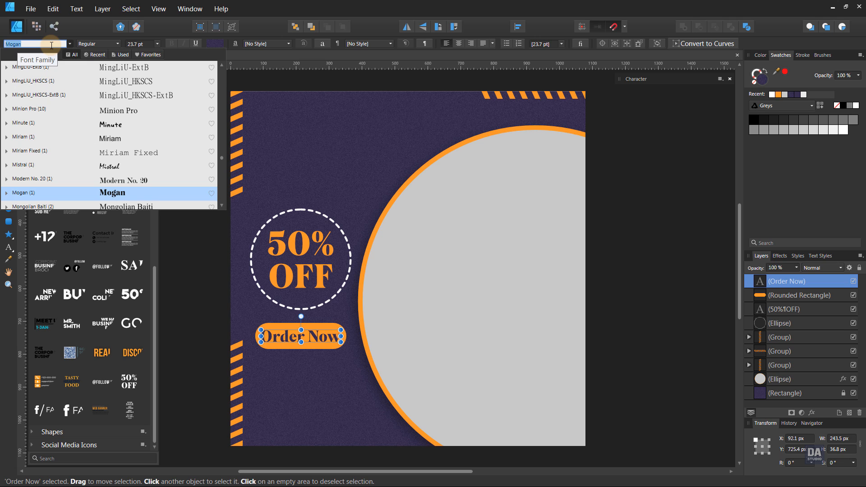
pyautogui.write('lob')
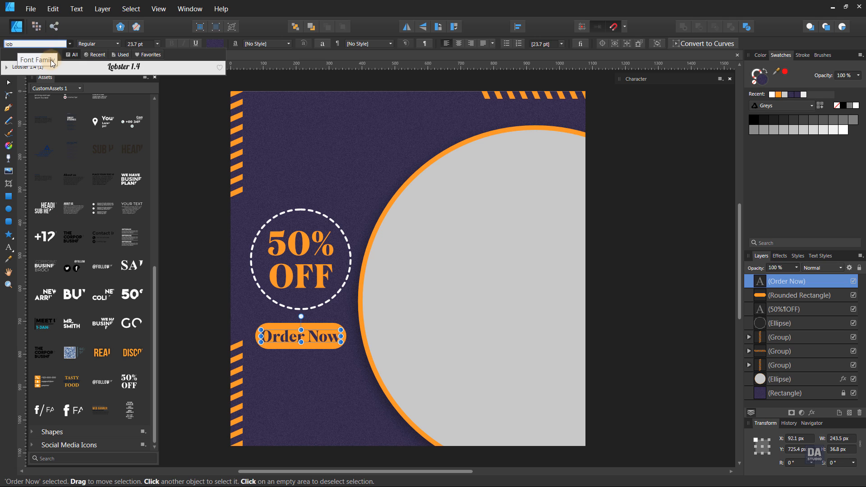
pyautogui.click(53, 67)
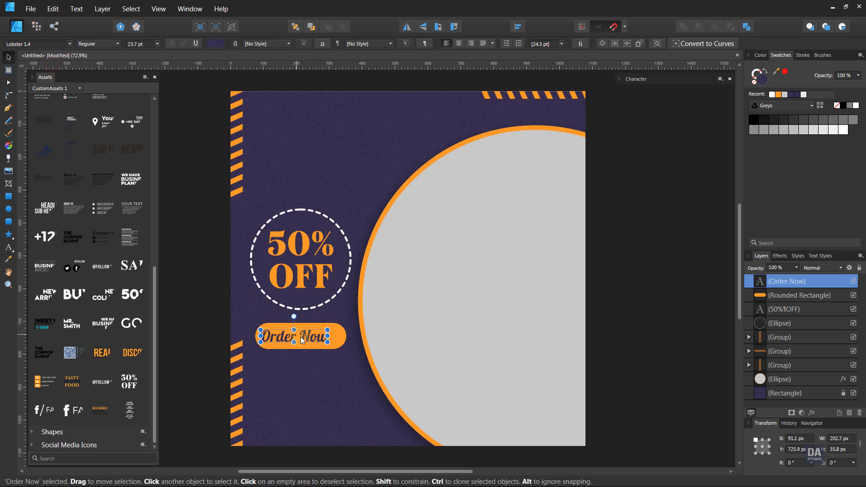
pyautogui.moveTo(300, 337); pyautogui.dragTo(338, 328)
pyautogui.click(647, 345)
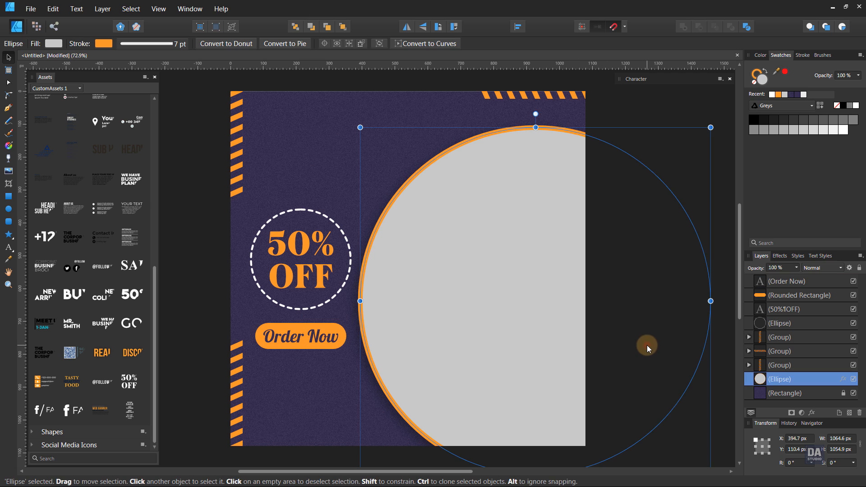
pyautogui.click(702, 431)
# Add two stacked orange pill-shaped bars about 595 px wide and 69 px high below the Order Now button
pyautogui.moveTo(616, 418); pyautogui.dragTo(619, 413)
pyautogui.moveTo(381, 383); pyautogui.dragTo(426, 362)
pyautogui.moveTo(296, 375); pyautogui.dragTo(303, 350)
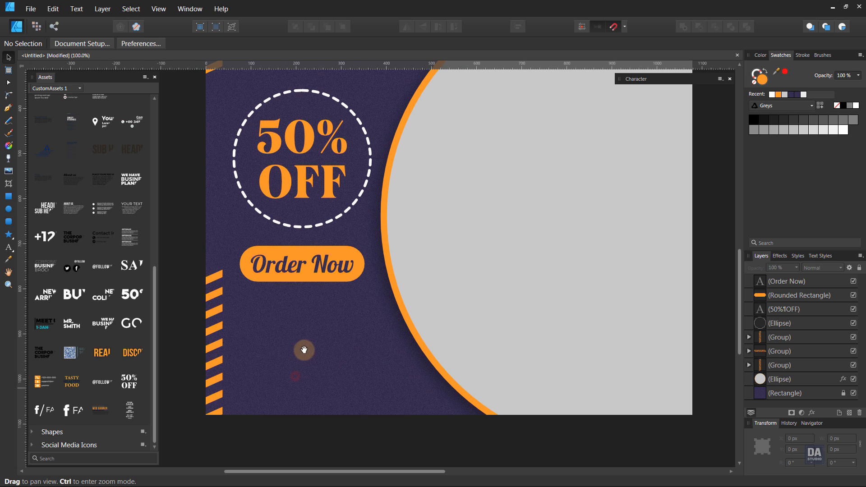
pyautogui.moveTo(293, 282)
pyautogui.mouseDown()
pyautogui.moveTo(295, 345)
pyautogui.moveTo(326, 326)
pyautogui.moveTo(373, 321)
pyautogui.moveTo(515, 320)
pyautogui.mouseUp()
pyautogui.moveTo(396, 323); pyautogui.dragTo(397, 367)
pyautogui.keyDown('shift'); pyautogui.click(398, 324); pyautogui.keyUp('shift')
pyautogui.moveTo(398, 324); pyautogui.dragTo(394, 332)
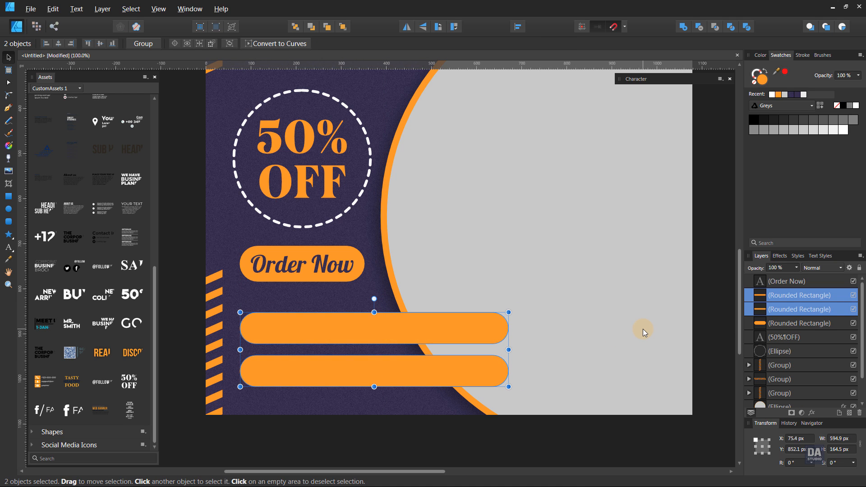
# Send both orange bars behind the large grey circle and move them to about X 63, Y 840 px
pyautogui.hotkey('ctrl', '[')
pyautogui.hotkey('ctrl', '[')
pyautogui.hotkey('ctrl', '[')
pyautogui.hotkey('ctrl', '[')
pyautogui.hotkey('ctrl', '[')
pyautogui.hotkey('ctrl', '[')
pyautogui.hotkey('ctrl', '[')
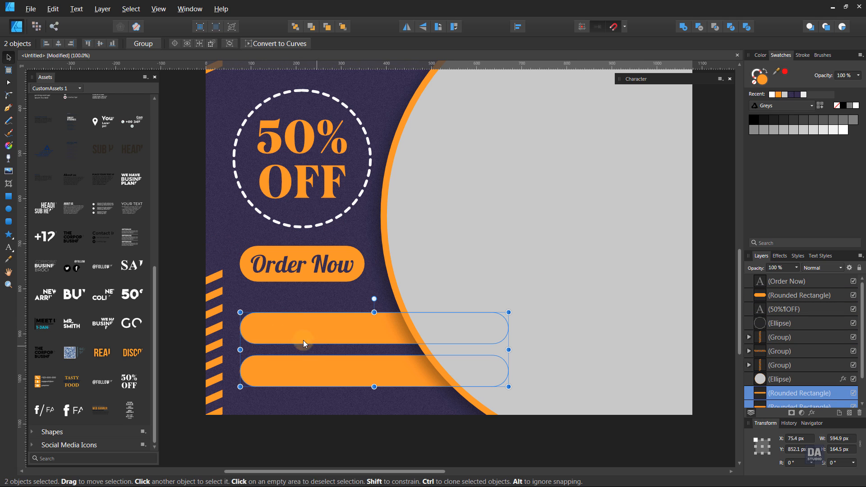
pyautogui.moveTo(283, 323)
pyautogui.mouseDown()
pyautogui.moveTo(298, 321)
pyautogui.moveTo(276, 319)
pyautogui.mouseUp()
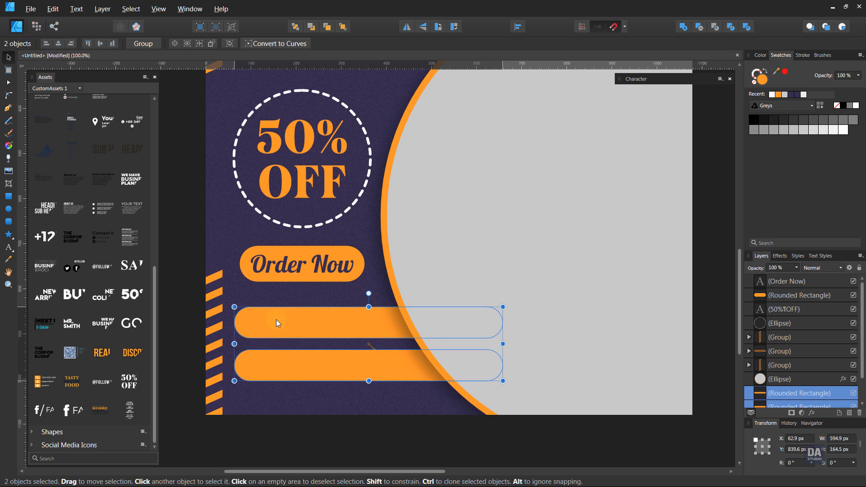
# Shrink the Order Now button together with its text to about 220 by 63 px, centred below the dashed circle
pyautogui.click(302, 272)
pyautogui.keyDown('shift'); pyautogui.click(309, 279); pyautogui.keyUp('shift')
pyautogui.moveTo(363, 281); pyautogui.dragTo(337, 260)
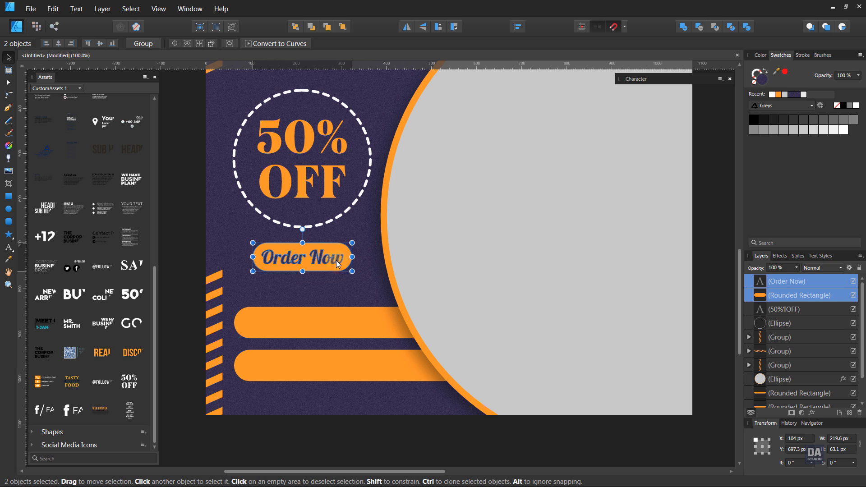
# Move the large orange-outlined circle horizontally to about X 455 px
pyautogui.moveTo(394, 232); pyautogui.dragTo(379, 255)
pyautogui.moveTo(453, 241); pyautogui.dragTo(425, 249)
pyautogui.click(411, 247)
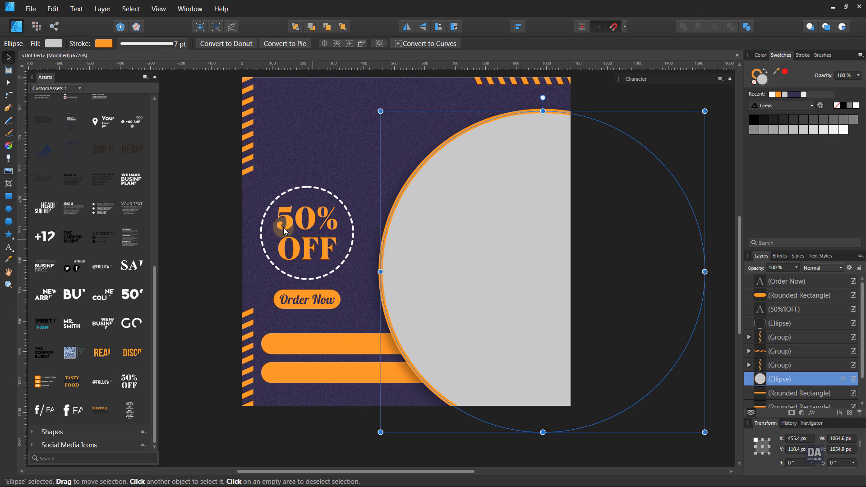
# Move the 50% OFF badge with the button to about X 98, Y 340 px and align both bars' left ends with it
pyautogui.moveTo(216, 182); pyautogui.dragTo(380, 313)
pyautogui.moveTo(328, 296); pyautogui.dragTo(339, 296)
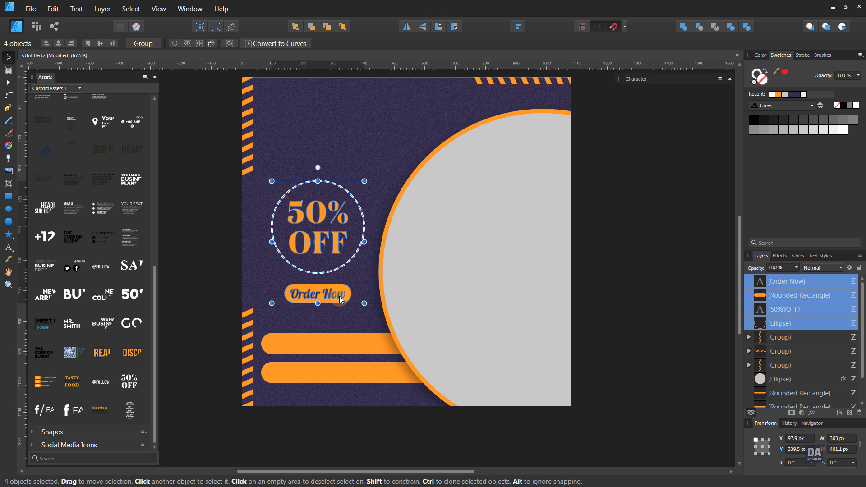
pyautogui.click(355, 348)
pyautogui.keyDown('shift'); pyautogui.click(357, 378); pyautogui.keyUp('shift')
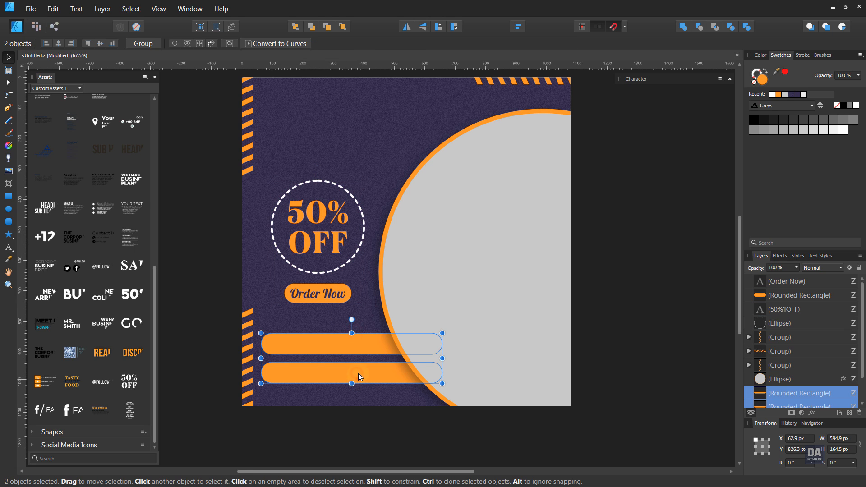
pyautogui.moveTo(357, 377); pyautogui.dragTo(359, 369)
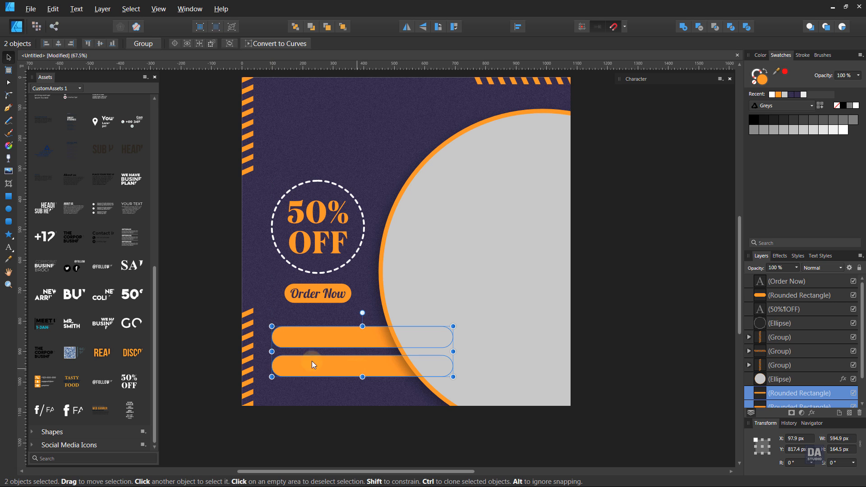
pyautogui.click(217, 320)
pyautogui.press('z')
pyautogui.keyDown('alt'); pyautogui.click(453, 290); pyautogui.keyUp('alt')
pyautogui.moveTo(416, 265); pyautogui.dragTo(412, 279)
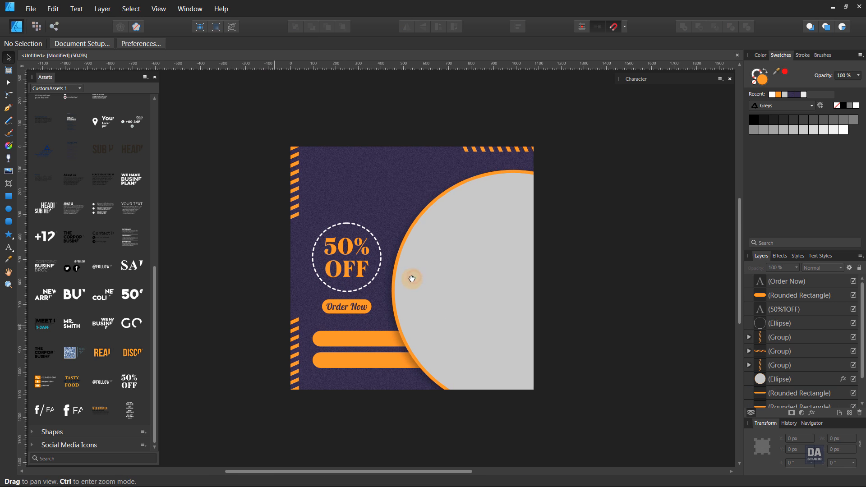
pyautogui.scroll(2, 513, 282)
pyautogui.click(496, 448)
pyautogui.click(519, 456)
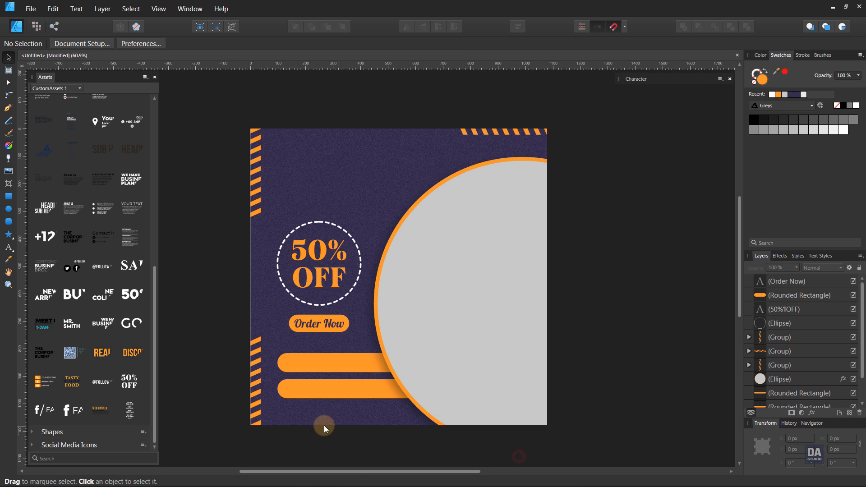
# Place the phone icon from the Icons assets at the left end of the lower bar, about 42 px wide
pyautogui.scroll(10, 324, 428)
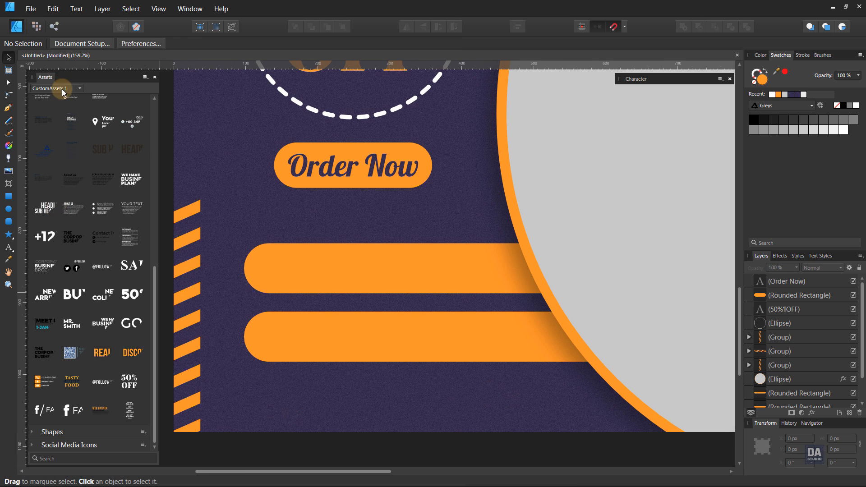
pyautogui.scroll(3, 134, 209)
pyautogui.moveTo(154, 231); pyautogui.dragTo(159, 82)
pyautogui.click(33, 102)
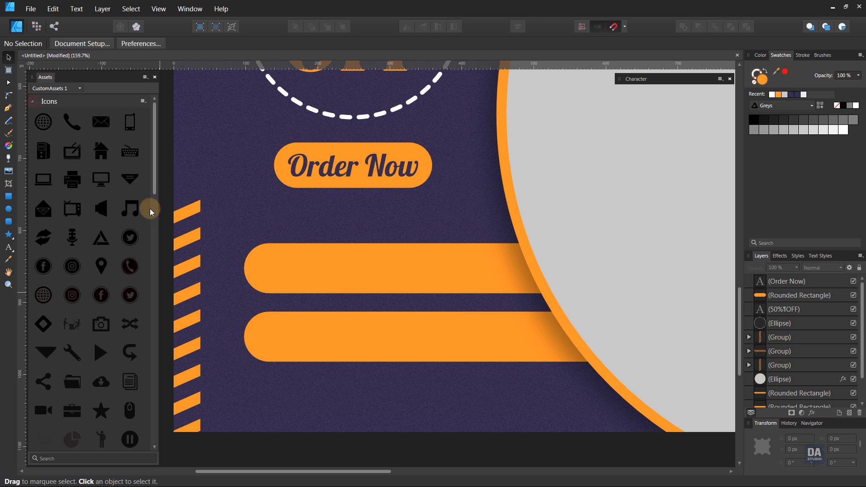
pyautogui.scroll(-1, 150, 208)
pyautogui.moveTo(70, 120); pyautogui.dragTo(314, 362)
pyautogui.moveTo(308, 361); pyautogui.dragTo(300, 354)
pyautogui.moveTo(293, 349); pyautogui.dragTo(283, 351)
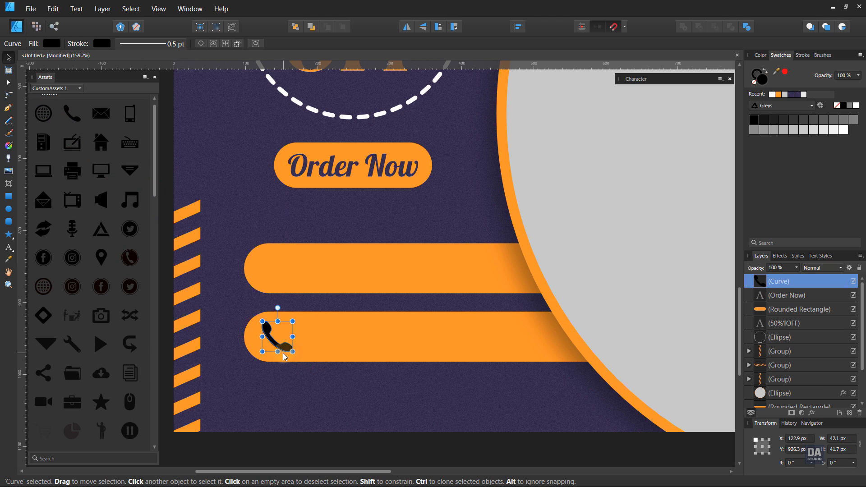
# Place the globe icon at the left end of the upper bar, about 42 px wide, and align the phone icon beneath it
pyautogui.moveTo(43, 113); pyautogui.dragTo(294, 285)
pyautogui.moveTo(300, 291); pyautogui.dragTo(292, 301)
pyautogui.moveTo(281, 276); pyautogui.dragTo(276, 276)
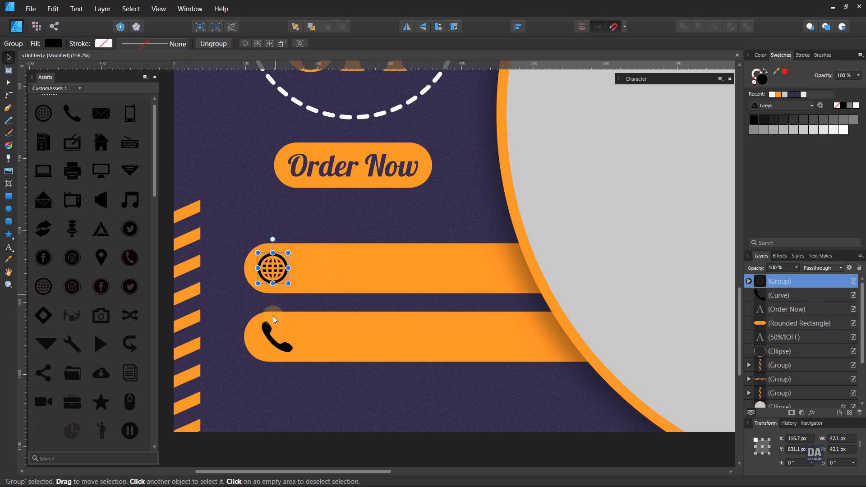
pyautogui.click(278, 348)
pyautogui.moveTo(276, 349); pyautogui.dragTo(273, 350)
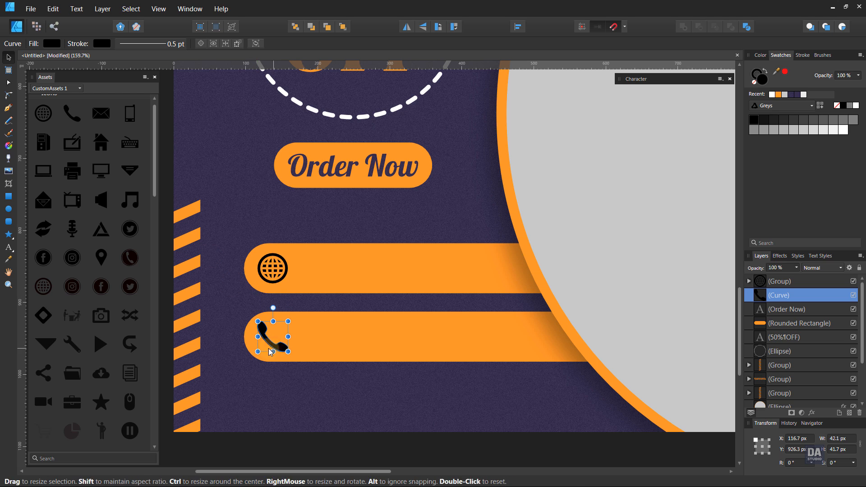
pyautogui.click(168, 332)
pyautogui.click(240, 444)
pyautogui.click(8, 248)
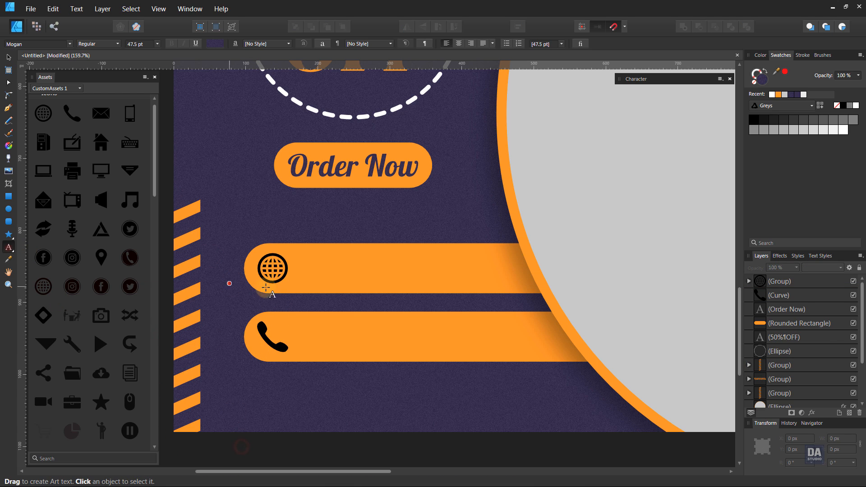
pyautogui.click(316, 272)
pyautogui.write('www')
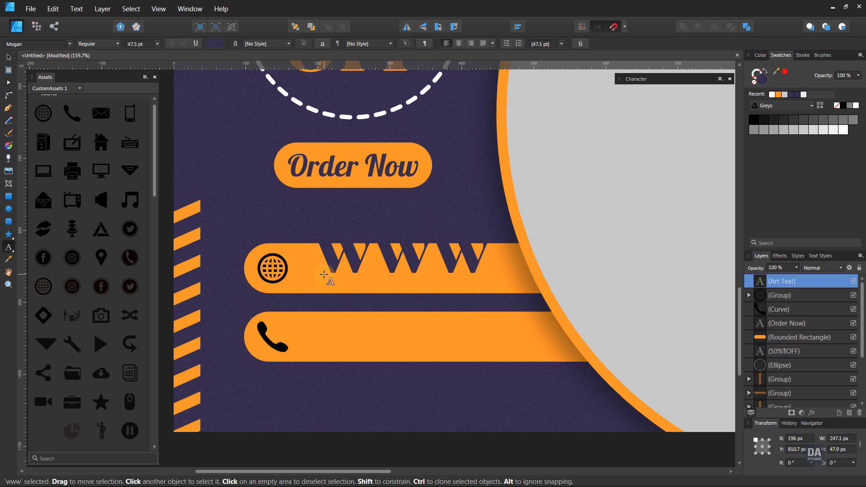
pyautogui.write('.be')
pyautogui.press('BackSpace')
pyautogui.press('BackSpace')
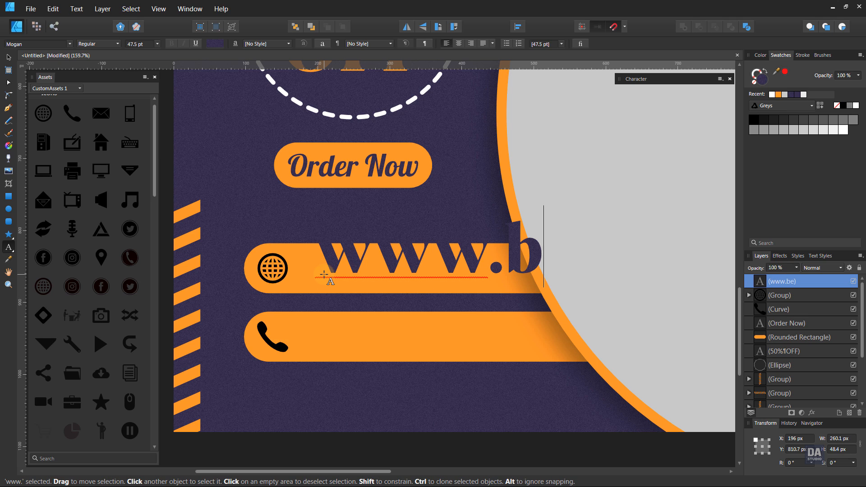
pyautogui.write('webs')
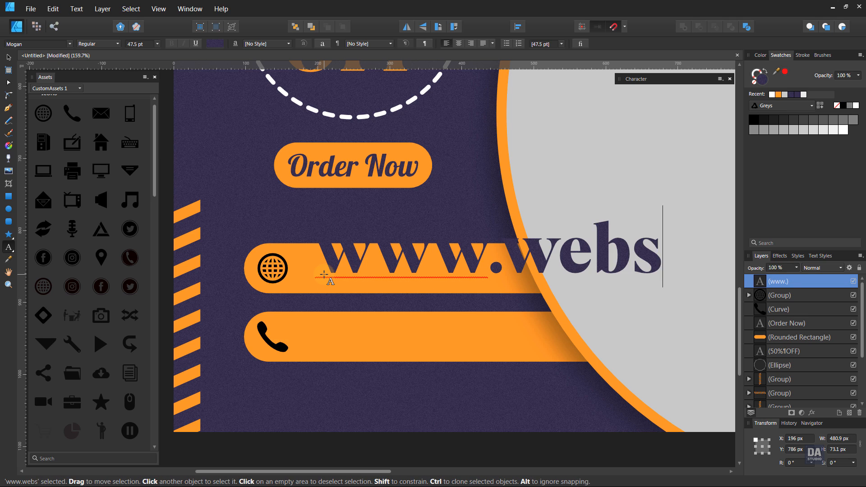
pyautogui.write('ite.com')
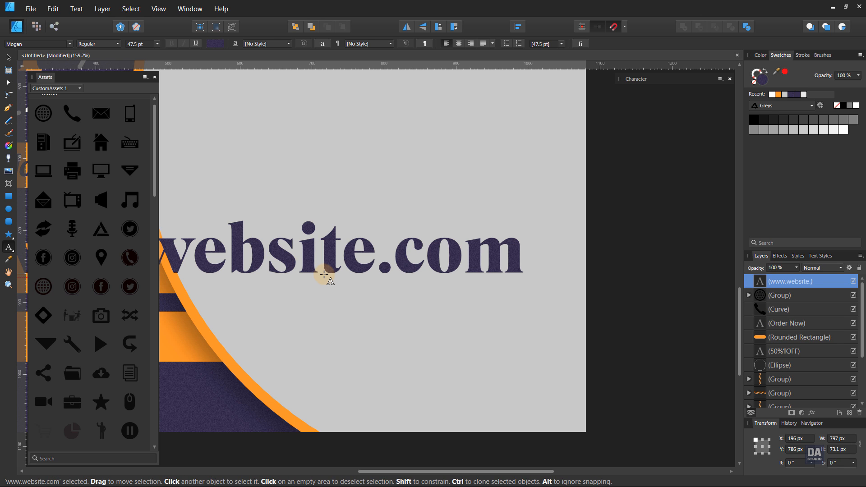
pyautogui.press('Escape')
# Shrink the website text to about 17.2 pt and position it on the upper bar beside the globe icon
pyautogui.click(11, 60)
pyautogui.moveTo(232, 242); pyautogui.dragTo(513, 255)
pyautogui.moveTo(514, 255); pyautogui.dragTo(415, 244)
pyautogui.moveTo(537, 250); pyautogui.dragTo(485, 267)
# Duplicate the website text onto the lower bar, replace it with a placeholder phone number, and add a space after the plus sign
pyautogui.moveTo(702, 297); pyautogui.dragTo(389, 335)
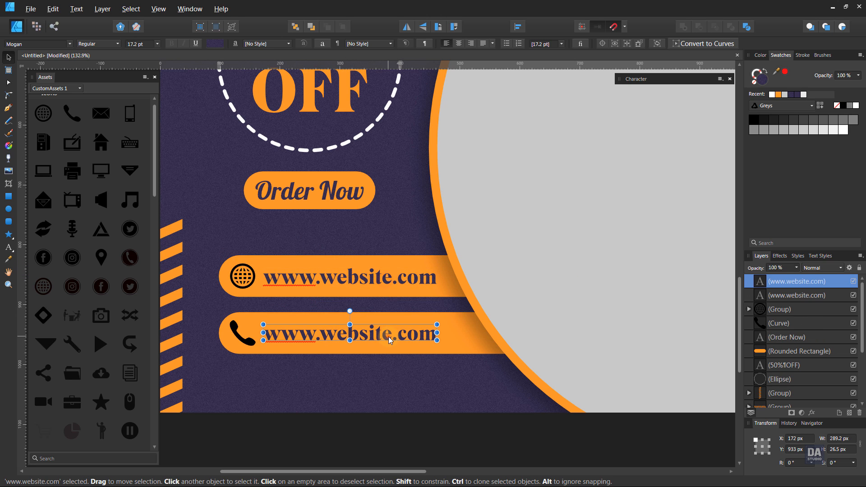
pyautogui.doubleClick(388, 336)
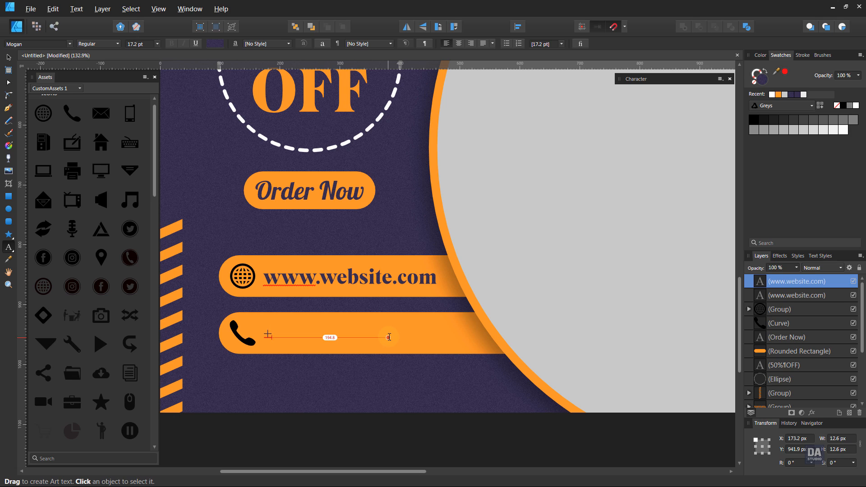
pyautogui.write('3')
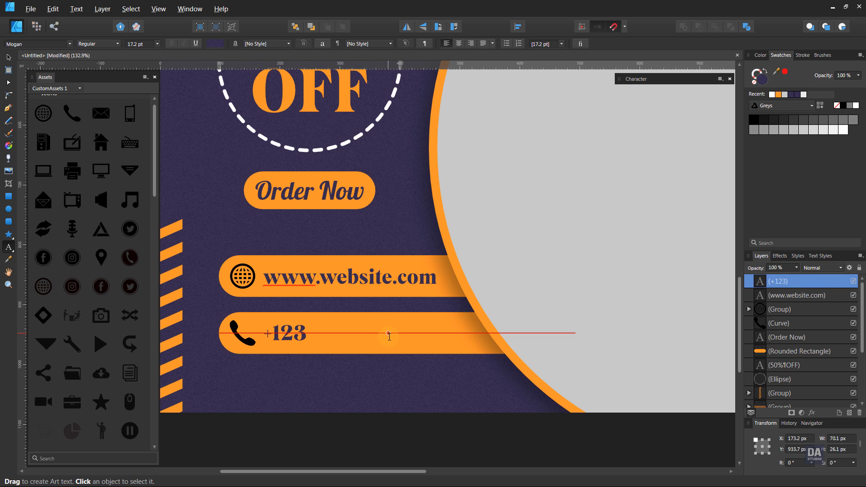
pyautogui.write(' 456 789')
pyautogui.press('Escape')
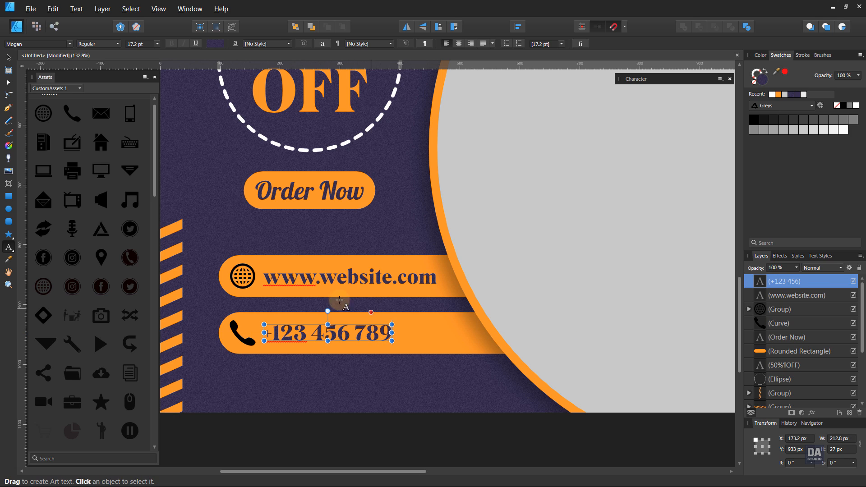
pyautogui.click(273, 333)
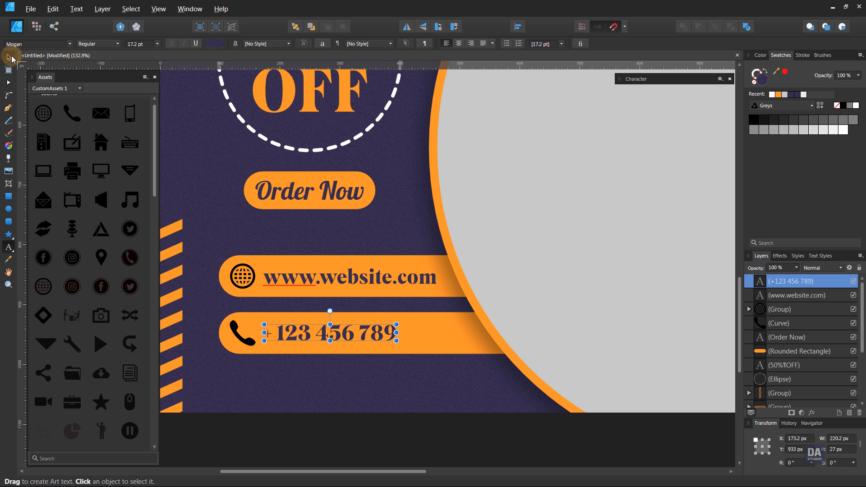
pyautogui.click(10, 58)
pyautogui.moveTo(355, 334); pyautogui.dragTo(356, 335)
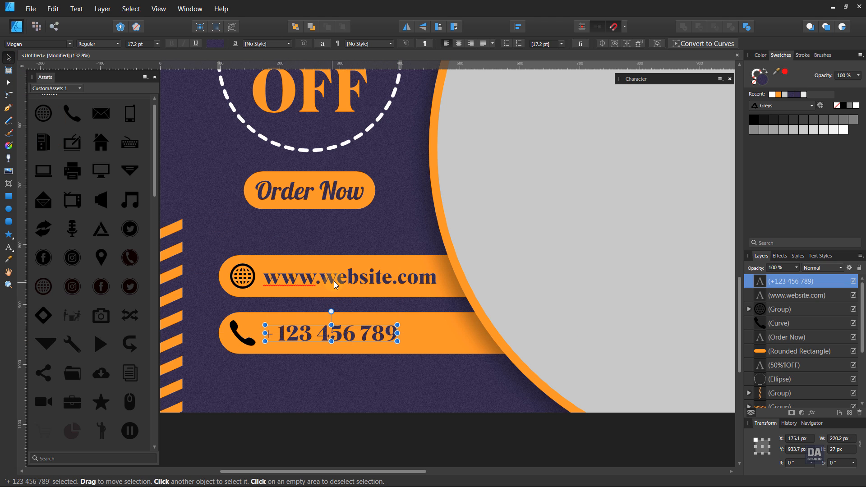
pyautogui.click(335, 280)
pyautogui.click(636, 79)
pyautogui.click(638, 266)
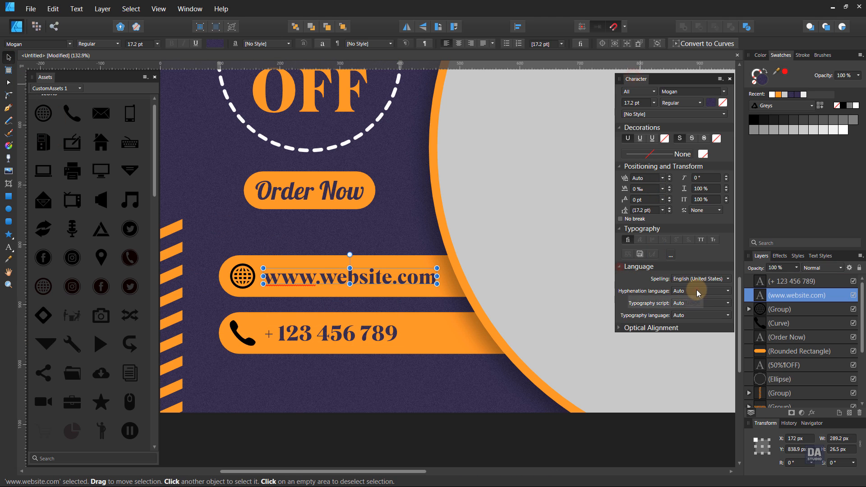
pyautogui.click(698, 279)
pyautogui.click(683, 286)
pyautogui.doubleClick(659, 82)
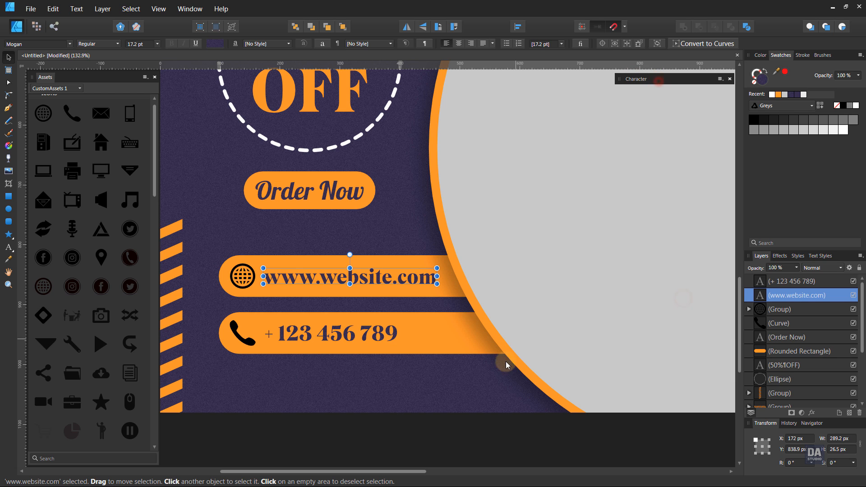
# Shrink the phone icon on the lower bar to about 35 px wide, keeping it centred under the globe
pyautogui.click(583, 451)
pyautogui.moveTo(548, 413); pyautogui.dragTo(337, 350)
pyautogui.moveTo(463, 382); pyautogui.dragTo(363, 373)
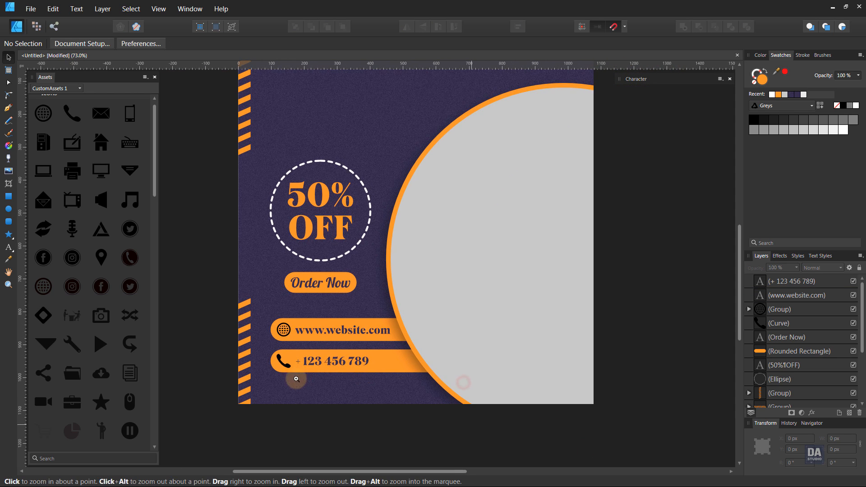
pyautogui.scroll(4, 293, 377)
pyautogui.click(280, 339)
pyautogui.moveTo(296, 354); pyautogui.dragTo(291, 350)
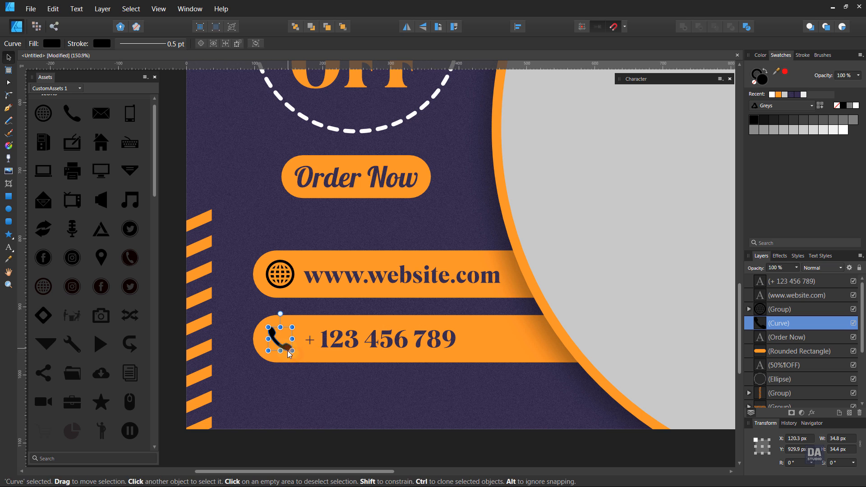
# Recolour the phone and globe icons on the contact bars to dark purple, matching the contact text
pyautogui.keyDown('shift'); pyautogui.click(280, 274); pyautogui.keyUp('shift')
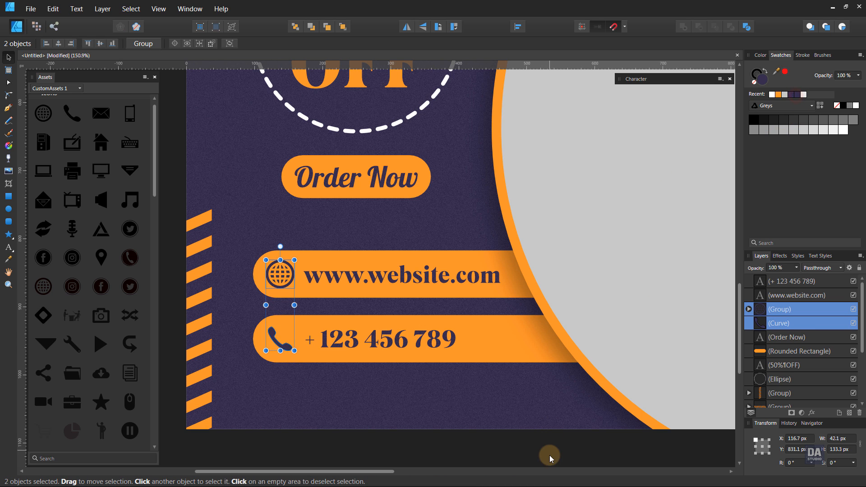
pyautogui.click(549, 458)
pyautogui.scroll(-3, 348, 387)
# Unlock the food photo in its own document and shrink it proportionally to about 1029 px wide
pyautogui.click(499, 440)
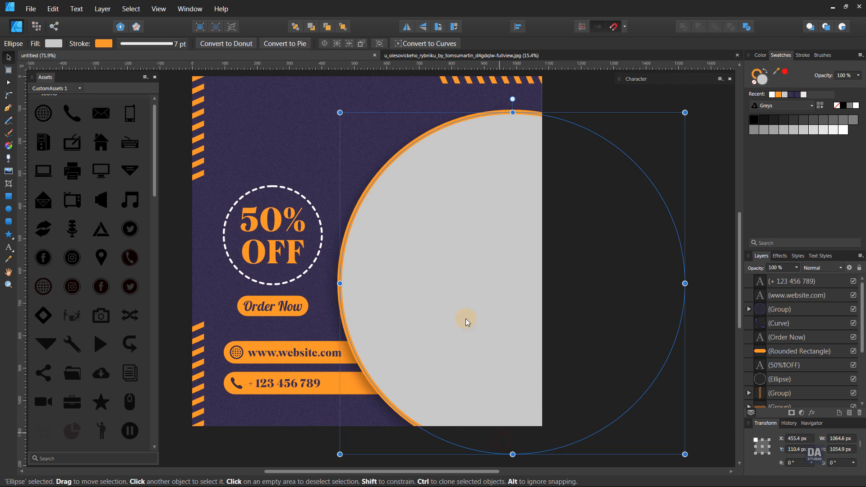
pyautogui.click(491, 55)
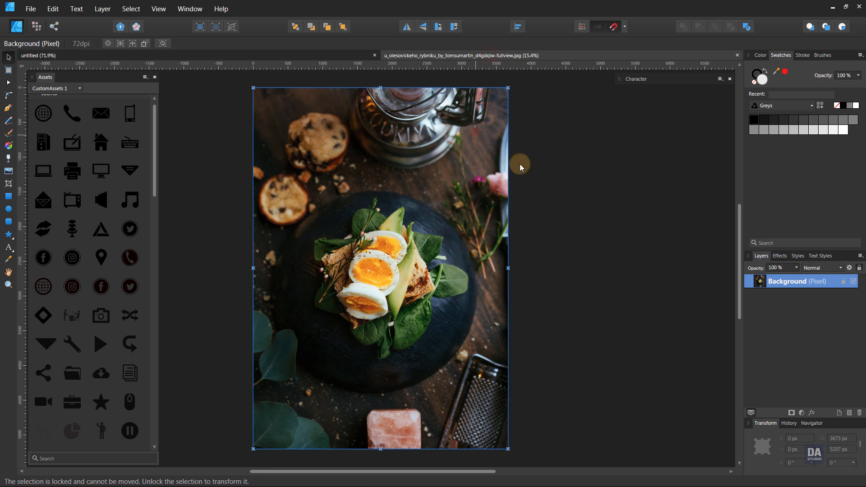
pyautogui.click(843, 283)
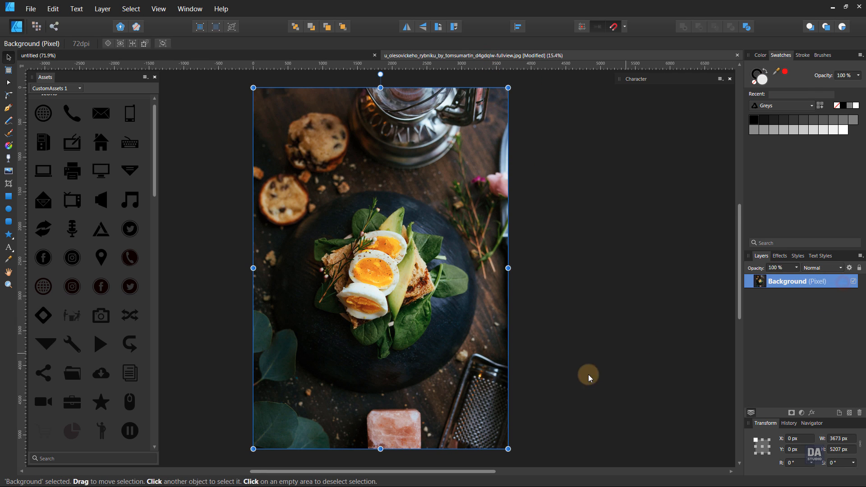
pyautogui.moveTo(508, 448); pyautogui.dragTo(325, 189)
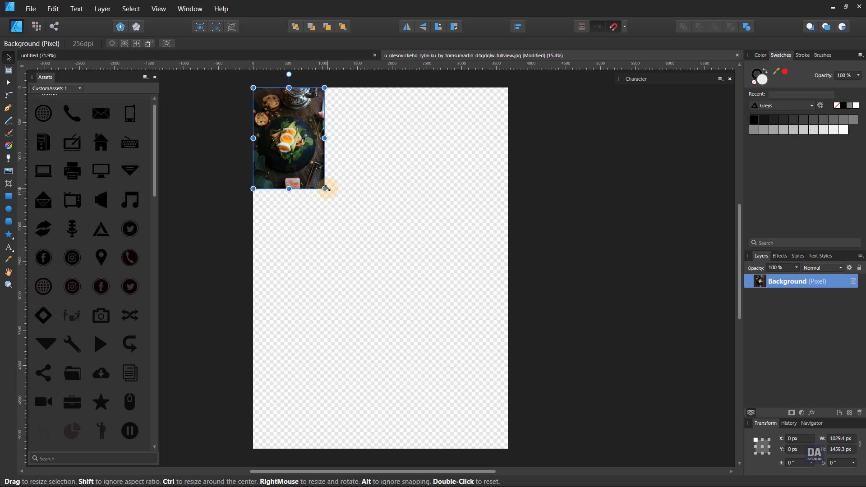
# Copy the resized food photo and paste it inside the large orange-outlined circle of the promotional design
pyautogui.click(53, 10)
pyautogui.click(50, 50)
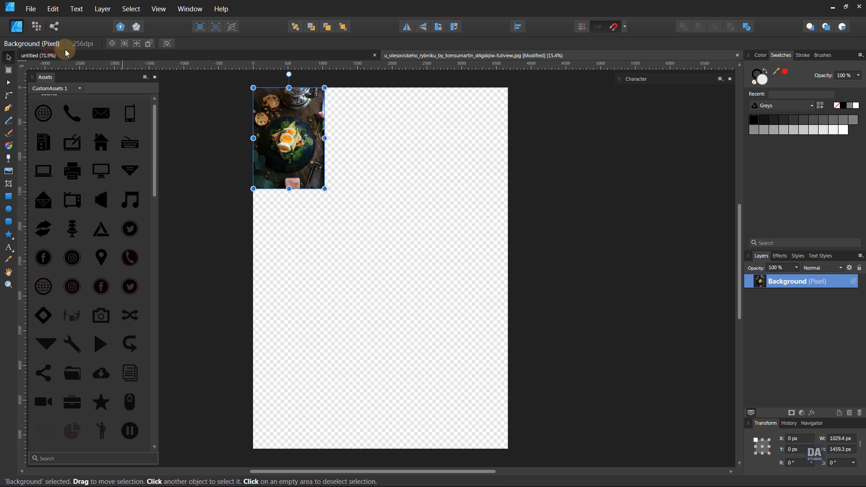
pyautogui.click(66, 54)
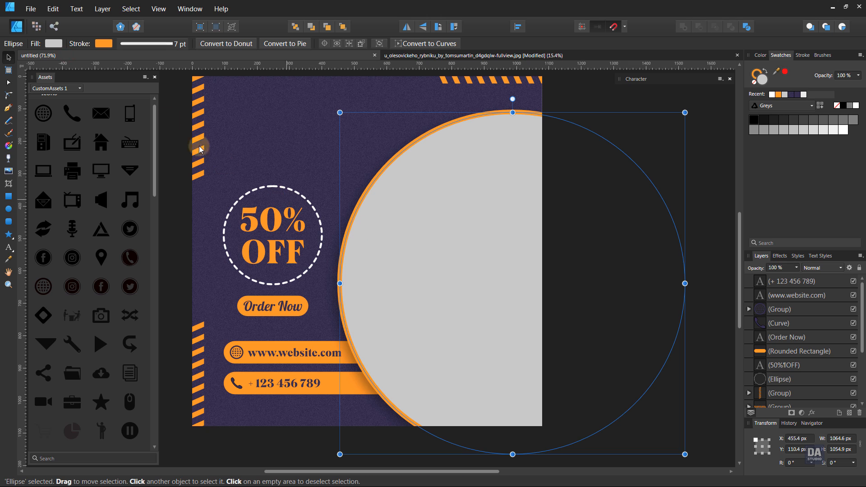
pyautogui.click(52, 9)
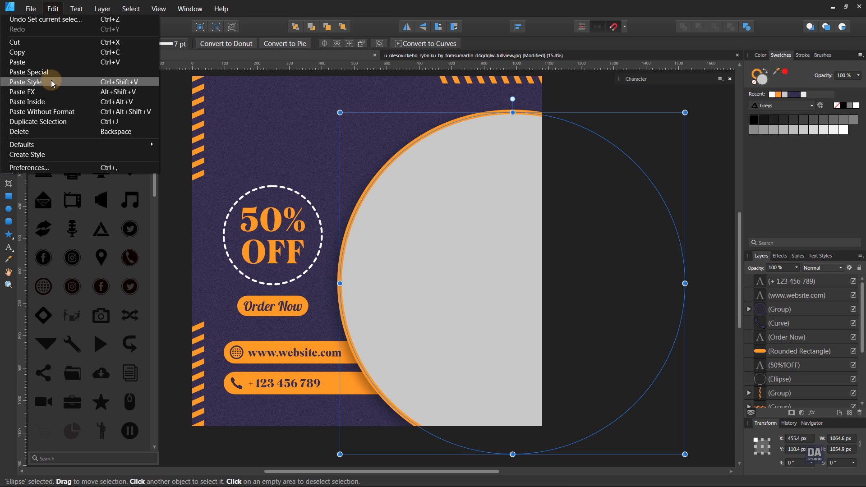
pyautogui.click(49, 101)
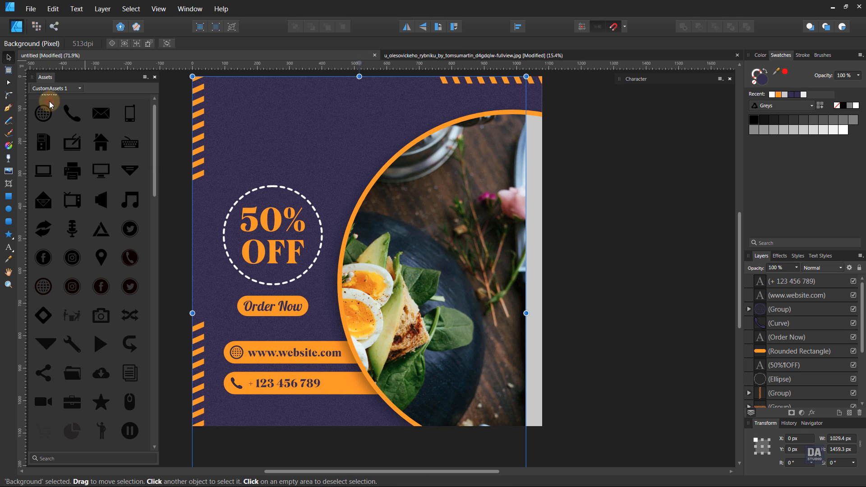
# Reposition the photo inside the large circle and enlarge it to about 1528 px wide so the eggs fill the circle
pyautogui.moveTo(323, 267); pyautogui.dragTo(481, 253)
pyautogui.keyDown('ctrl'); pyautogui.scroll(-2, 481, 253); pyautogui.keyUp('ctrl')
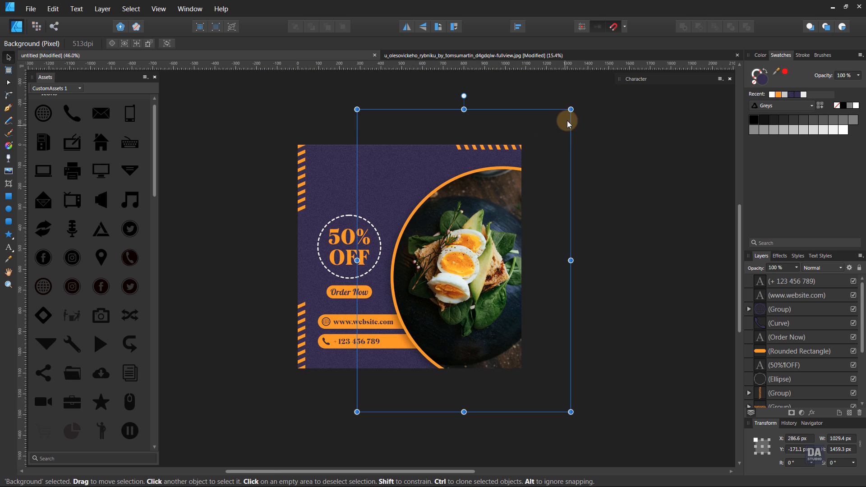
pyautogui.keyDown('ctrl'); pyautogui.scroll(-2, 509, 195); pyautogui.keyUp('ctrl')
pyautogui.moveTo(550, 140); pyautogui.dragTo(595, 108)
pyautogui.moveTo(534, 192); pyautogui.dragTo(503, 207)
pyautogui.click(636, 161)
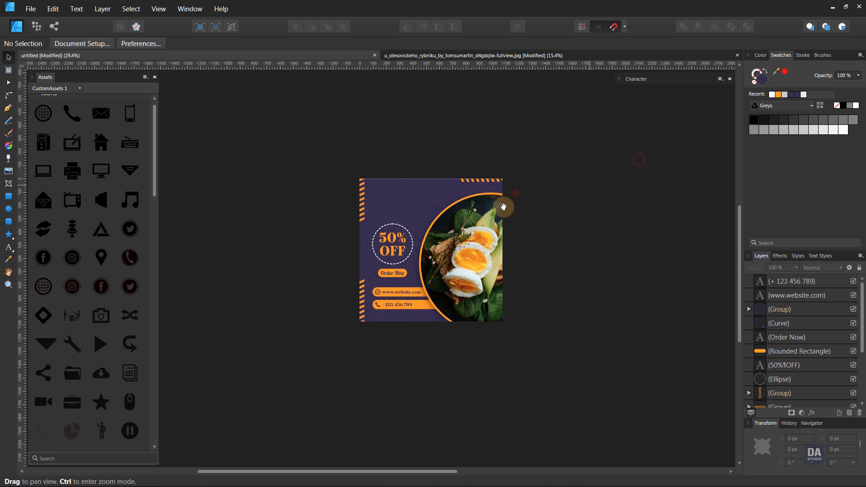
# Fine-tune the food photo's placement inside the large circle with a small nudge
pyautogui.keyDown('ctrl'); pyautogui.moveTo(426, 202); pyautogui.dragTo(550, 227); pyautogui.keyUp('ctrl')
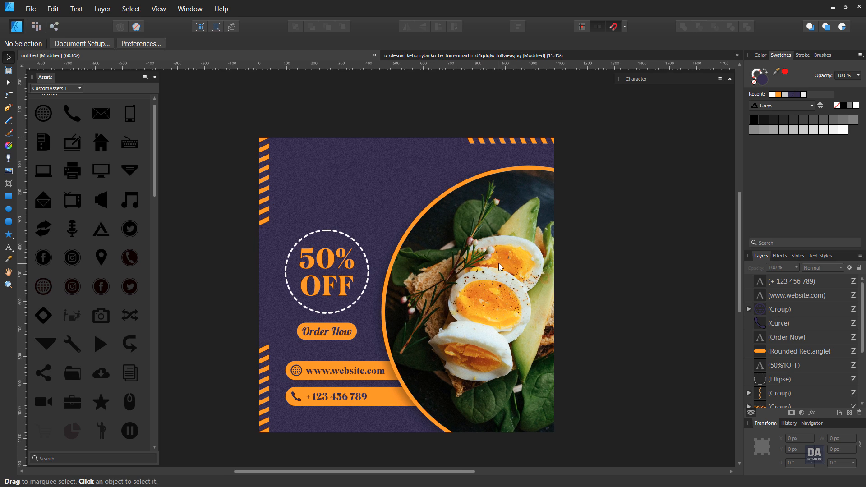
pyautogui.click(497, 264)
pyautogui.moveTo(491, 270); pyautogui.dragTo(444, 274)
pyautogui.scroll(-1, 424, 278)
pyautogui.click(397, 223)
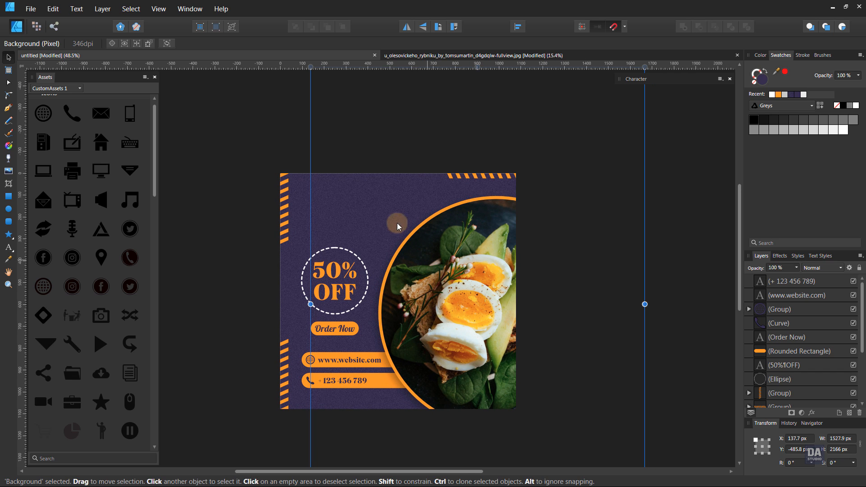
pyautogui.click(407, 147)
pyautogui.moveTo(372, 173); pyautogui.dragTo(366, 180)
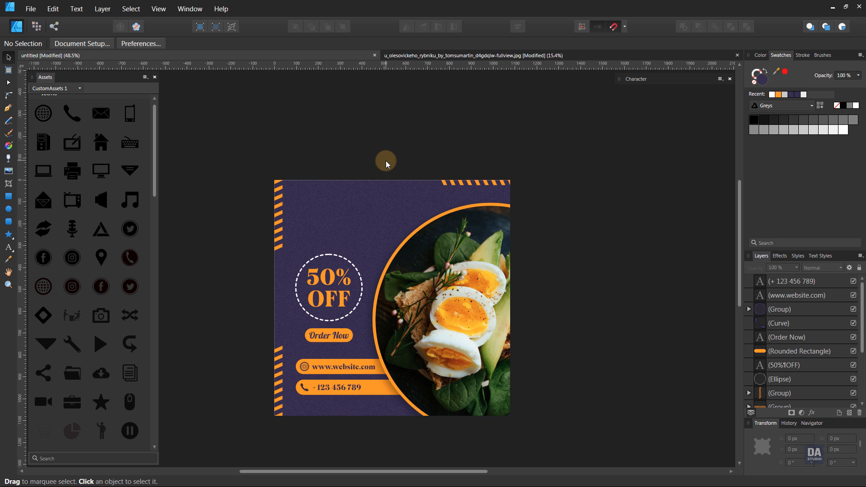
# Shrink the 50% OFF text and its dashed circle together about their centre to about 257 px wide
pyautogui.hotkey('ctrl', '0')
pyautogui.click(127, 77)
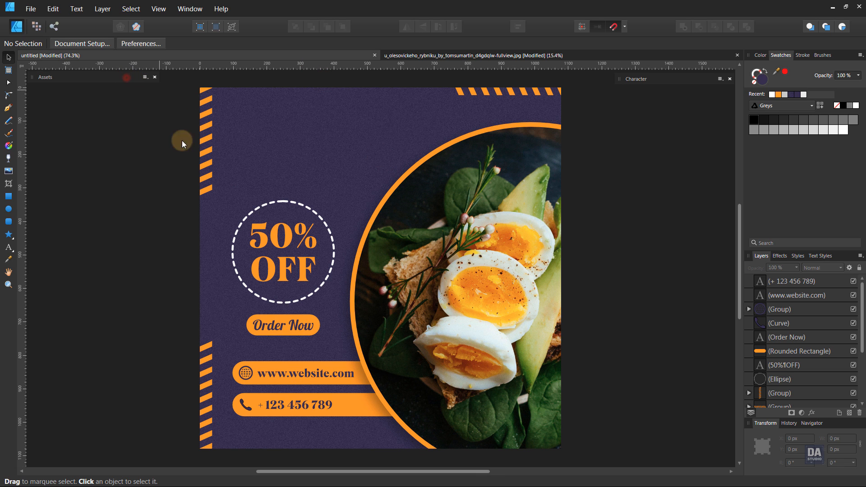
pyautogui.click(281, 223)
pyautogui.keyDown('shift'); pyautogui.click(297, 202); pyautogui.keyUp('shift')
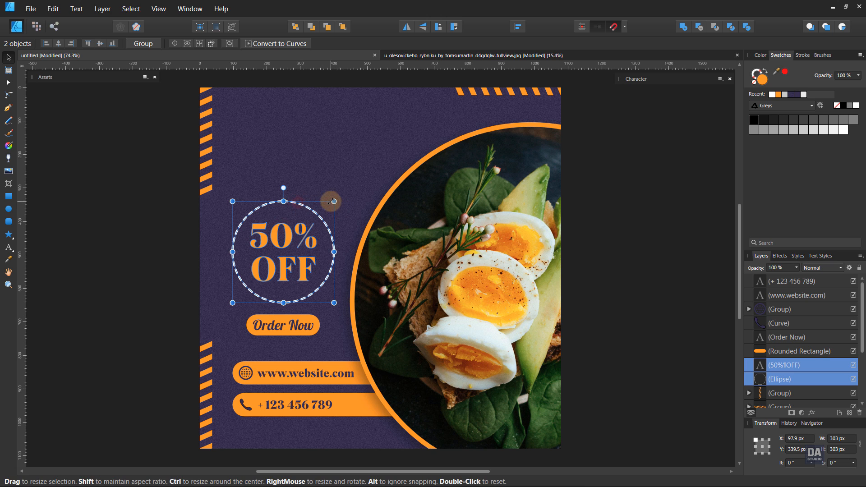
pyautogui.moveTo(325, 204); pyautogui.dragTo(324, 208)
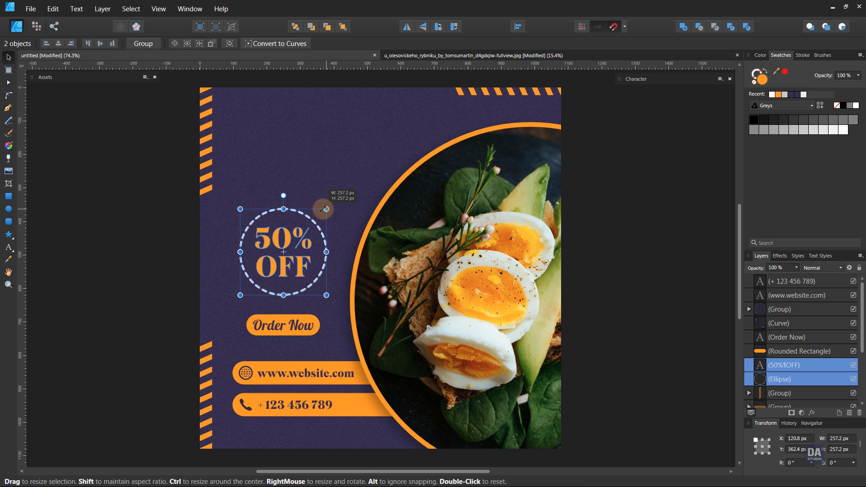
# Enlarge the Order Now text and its rounded button together about their centre to about 257 px wide, matching the dashed circle
pyautogui.click(279, 324)
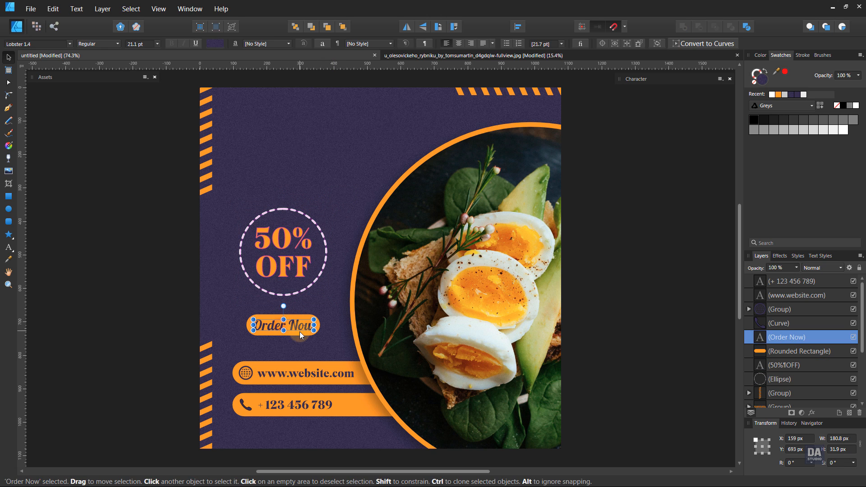
pyautogui.keyDown('shift'); pyautogui.click(294, 334); pyautogui.keyUp('shift')
pyautogui.moveTo(320, 335); pyautogui.dragTo(327, 337)
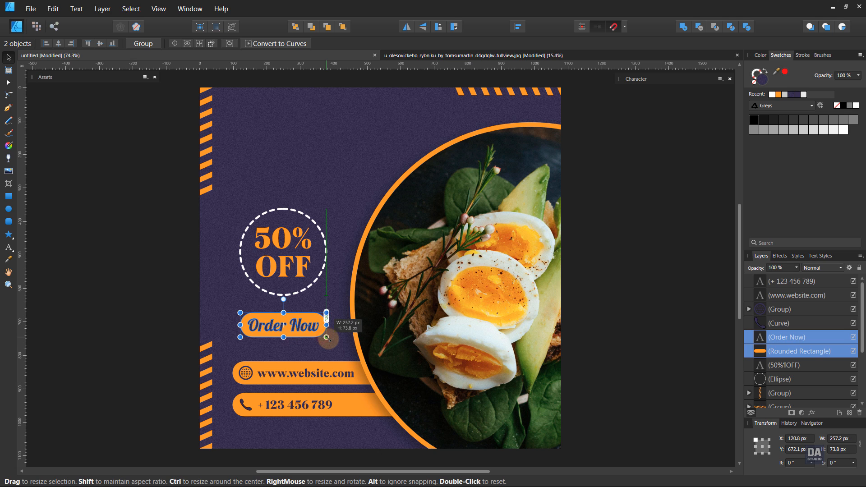
# Move the 50% OFF text and its dashed circle slightly down toward the Order Now button, keeping them centred over it
pyautogui.click(290, 274)
pyautogui.keyDown('shift'); pyautogui.click(291, 294); pyautogui.keyUp('shift')
pyautogui.moveTo(293, 266); pyautogui.dragTo(282, 259)
pyautogui.click(160, 274)
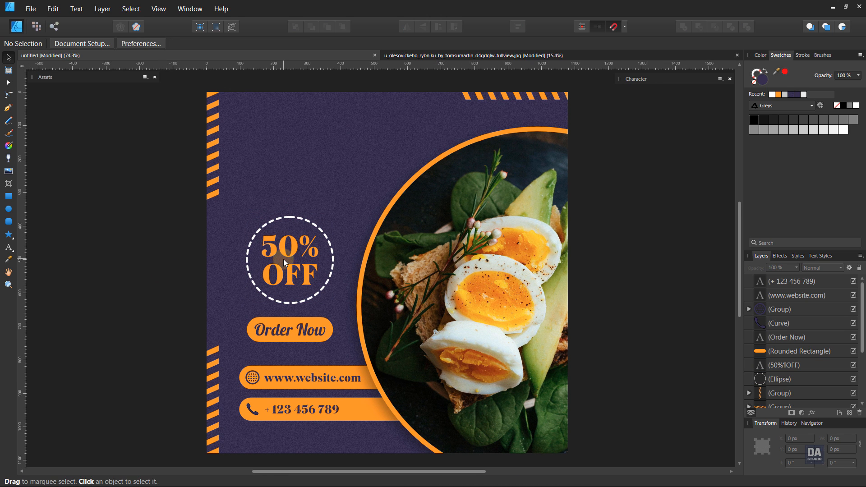
# Duplicate the 50% OFF text to the empty area above the badge and replace the copy's text with "Festival"
pyautogui.hotkey('ctrl', '0')
pyautogui.moveTo(276, 254)
pyautogui.mouseDown()
pyautogui.moveTo(277, 123)
pyautogui.moveTo(278, 132)
pyautogui.mouseUp()
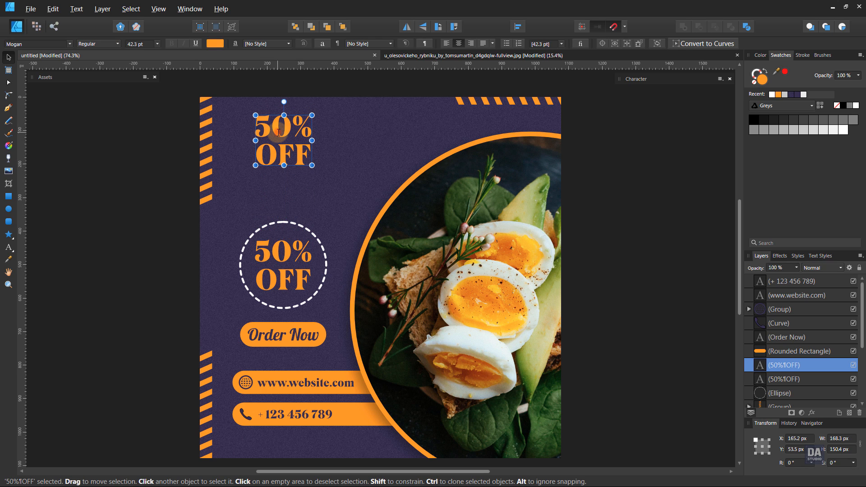
pyautogui.doubleClick(278, 132)
pyautogui.hotkey('ctrl', 'a')
pyautogui.write('F')
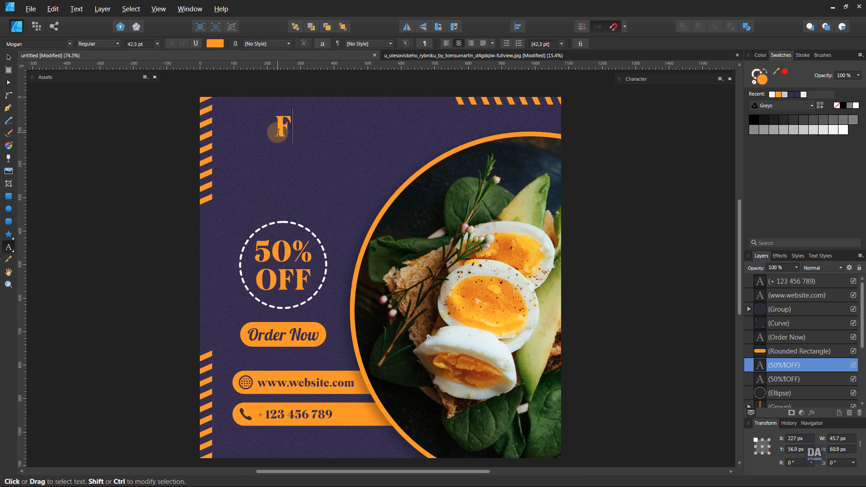
pyautogui.write('estival')
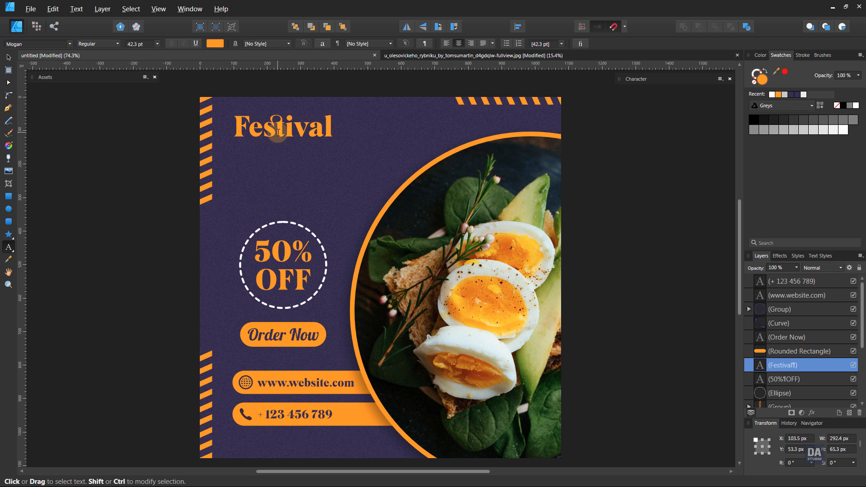
pyautogui.click(8, 56)
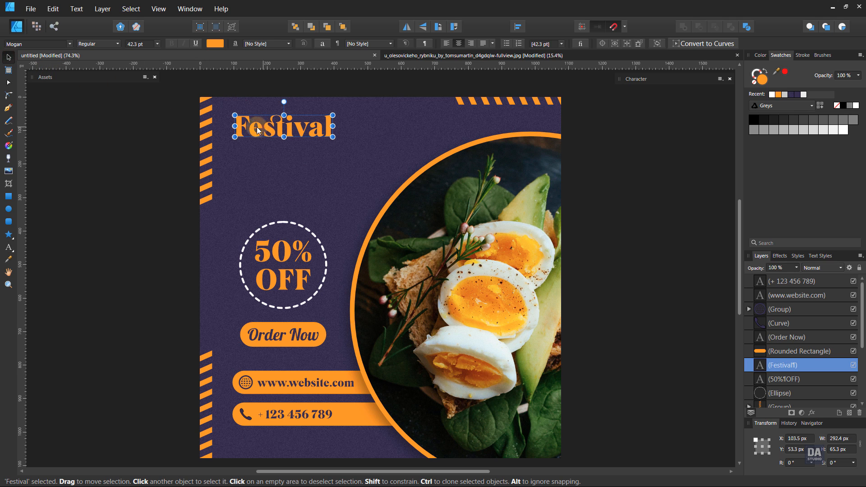
# Duplicate the "Festival" heading diagonally below and to its right, and change the copy's text to "Special"
pyautogui.moveTo(258, 131)
pyautogui.mouseDown()
pyautogui.moveTo(251, 133)
pyautogui.moveTo(291, 154)
pyautogui.mouseUp()
pyautogui.doubleClick(292, 154)
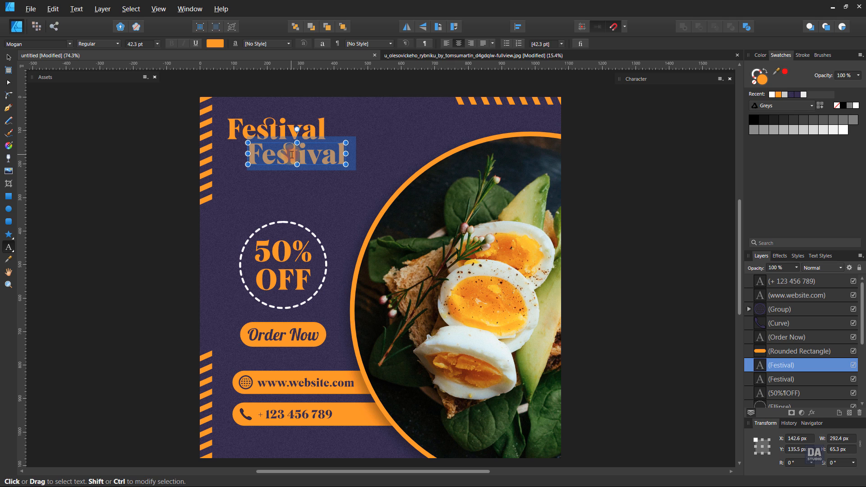
pyautogui.write('Special')
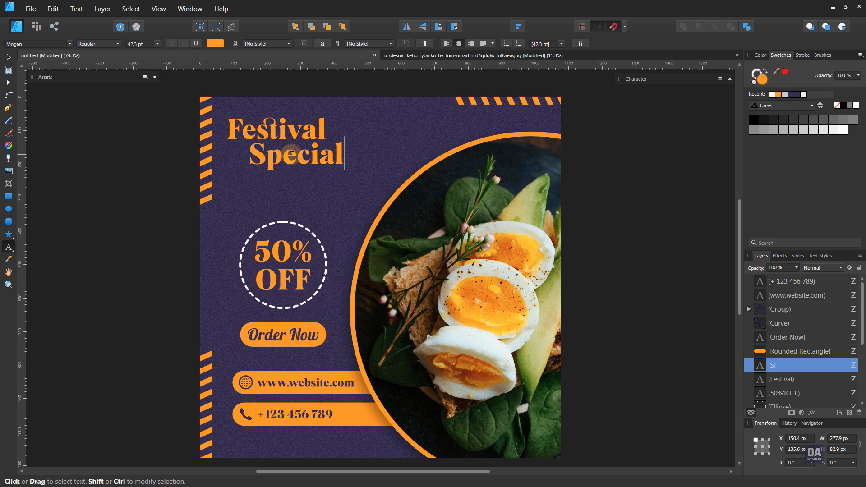
pyautogui.click(9, 57)
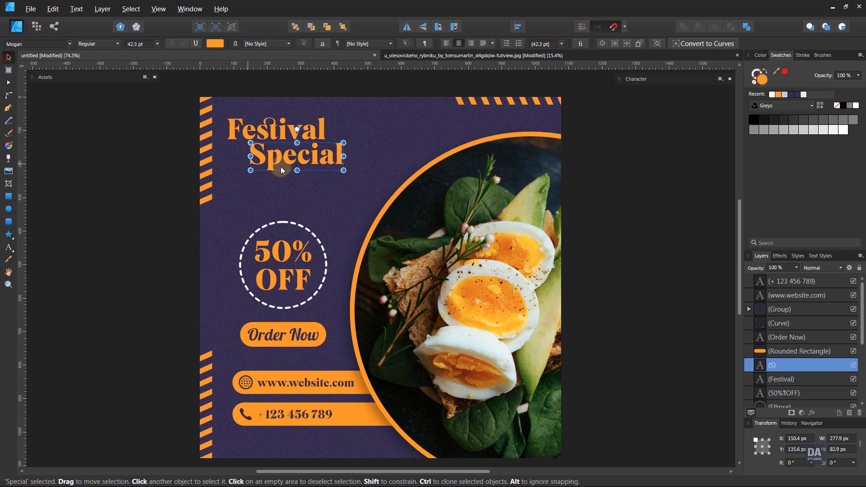
# Duplicate the "Special" heading diagonally below and to its right, and change the copy's text to "Offer"
pyautogui.moveTo(299, 168); pyautogui.dragTo(322, 183)
pyautogui.doubleClick(323, 183)
pyautogui.write('O')
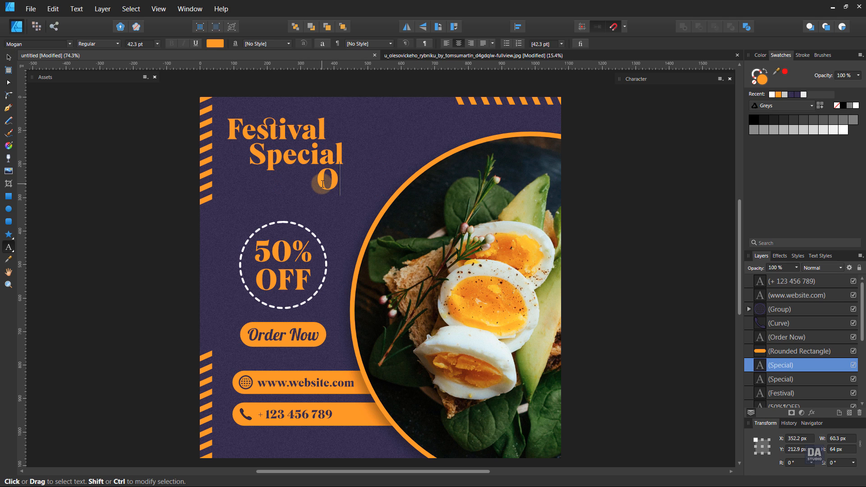
pyautogui.write('ffer')
pyautogui.press('Escape')
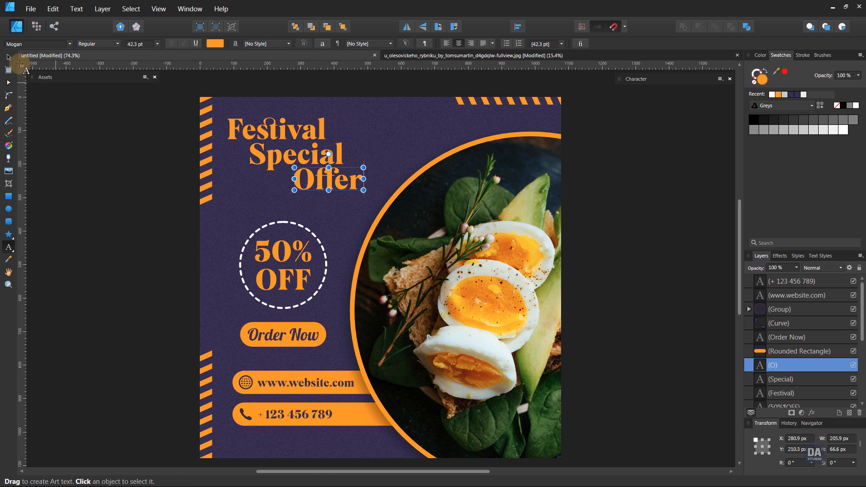
pyautogui.click(9, 58)
pyautogui.click(99, 137)
# Change the fill colour of the "Special" heading to white
pyautogui.click(317, 150)
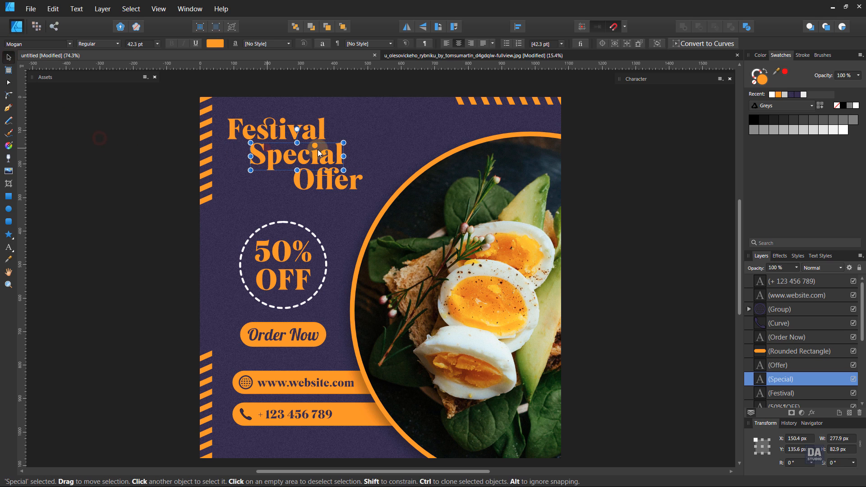
pyautogui.click(856, 106)
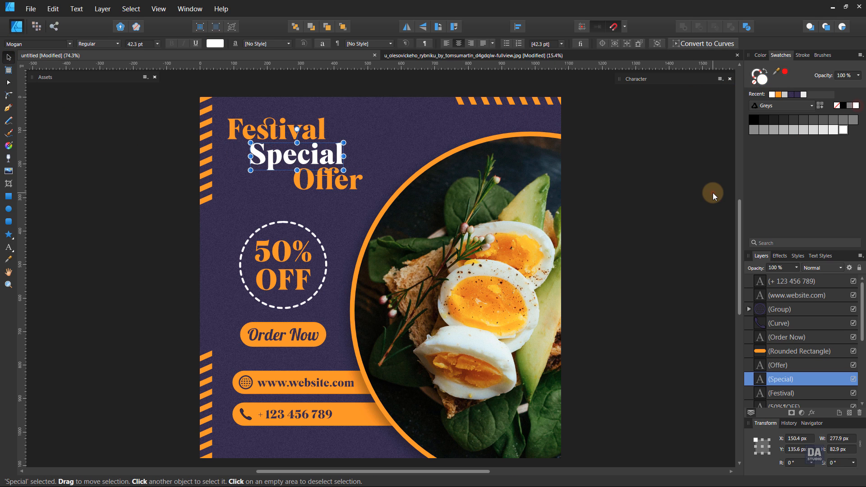
pyautogui.click(713, 193)
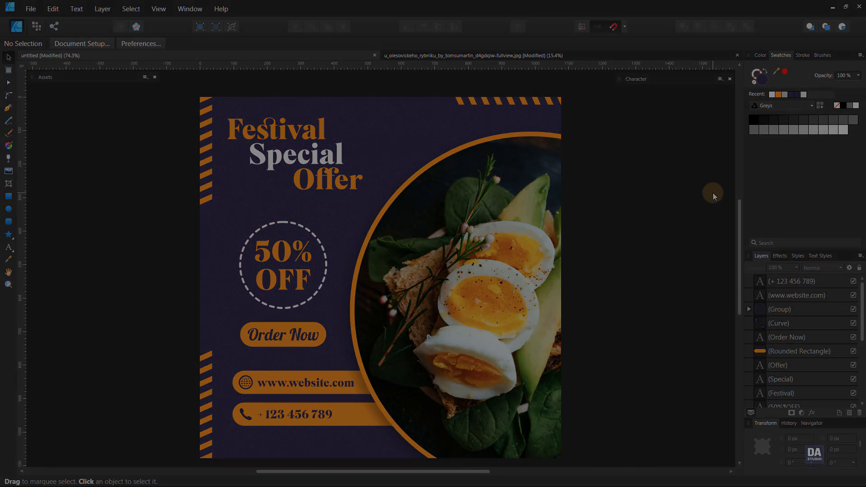